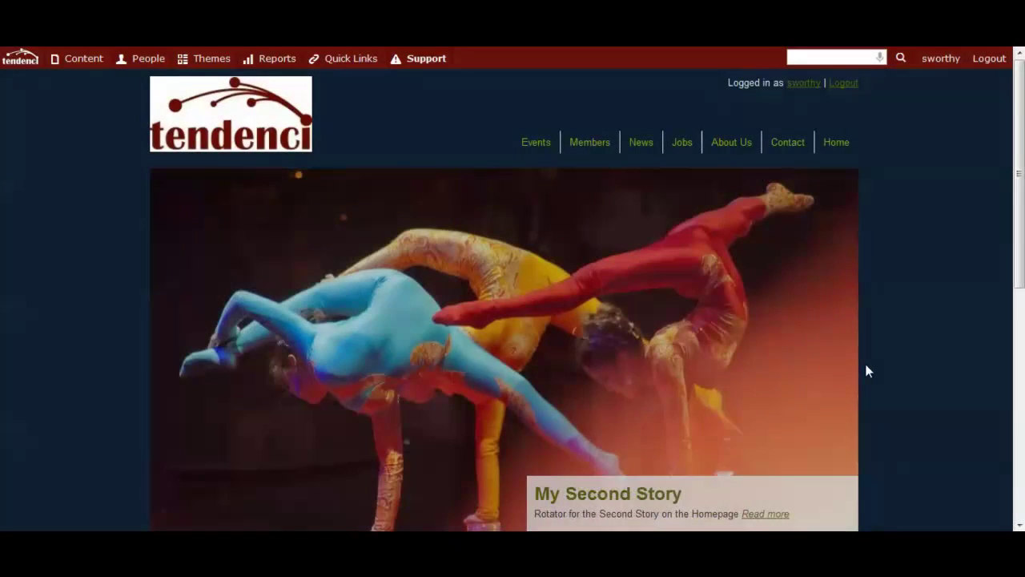
Open the Quick Links admin dropdown from the top bar of the live homepage
mouse_move(858, 366)
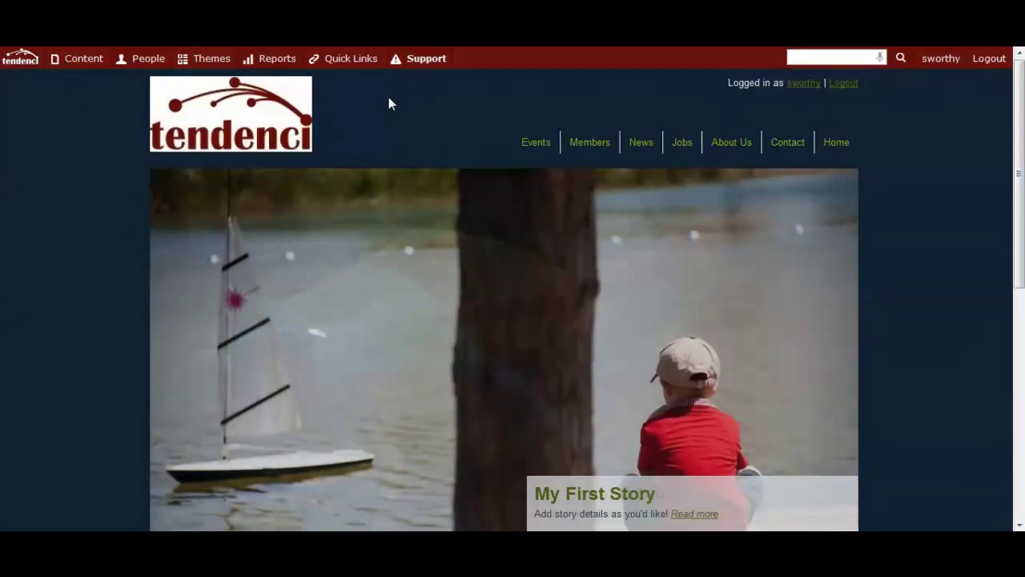
click(358, 65)
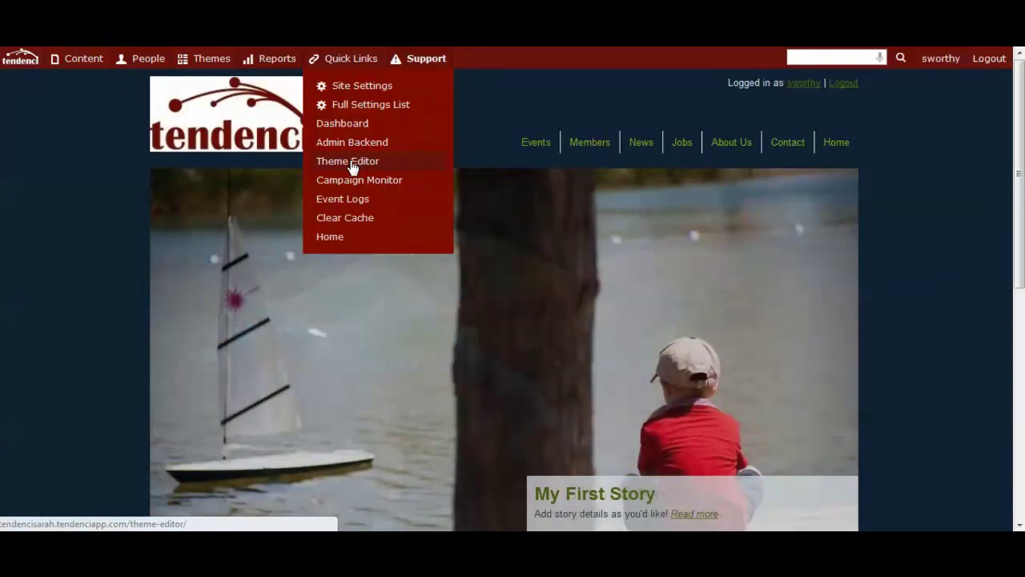
Choose Theme Editor from Quick Links, loading the prfirm theme's homepage.html template
click(352, 167)
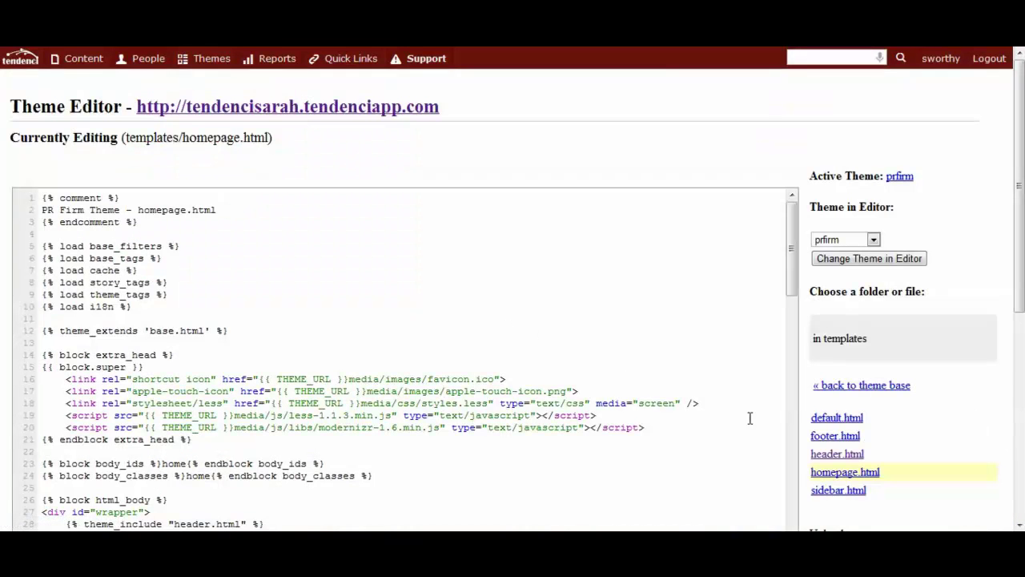
scroll(960, 453, down, 1)
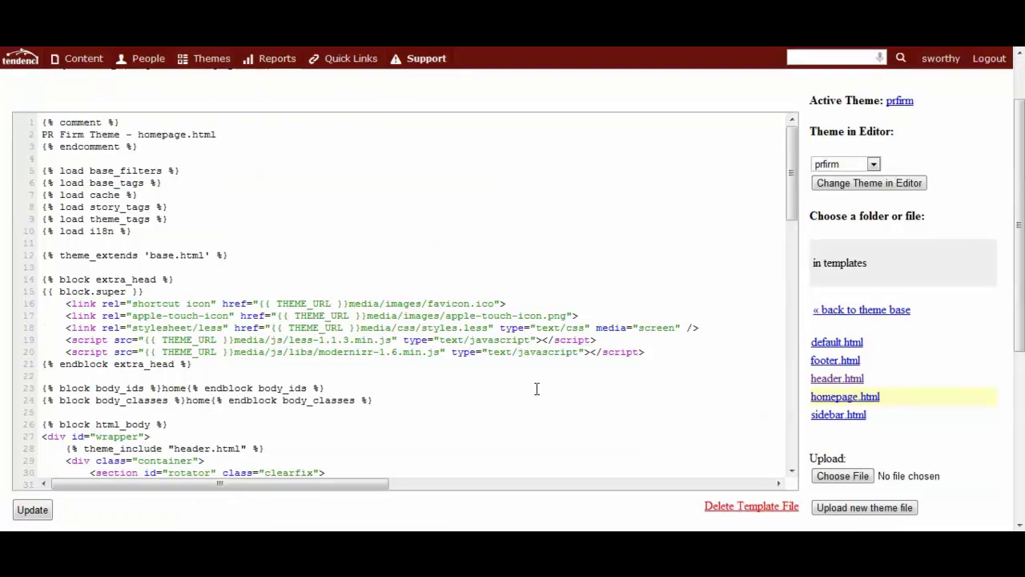
scroll(549, 373, down, 1)
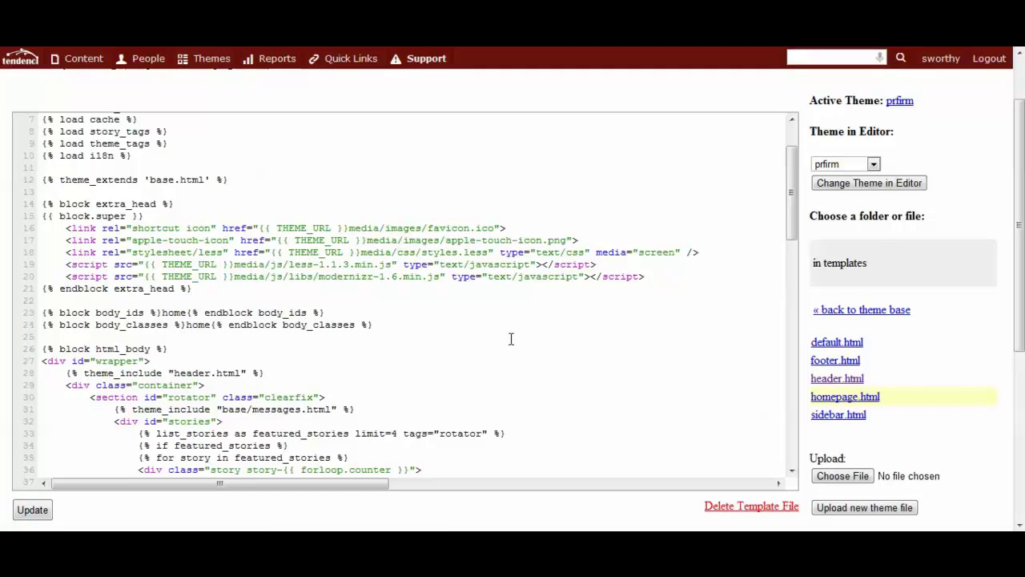
scroll(515, 340, down, 1)
scroll(419, 310, up, 2)
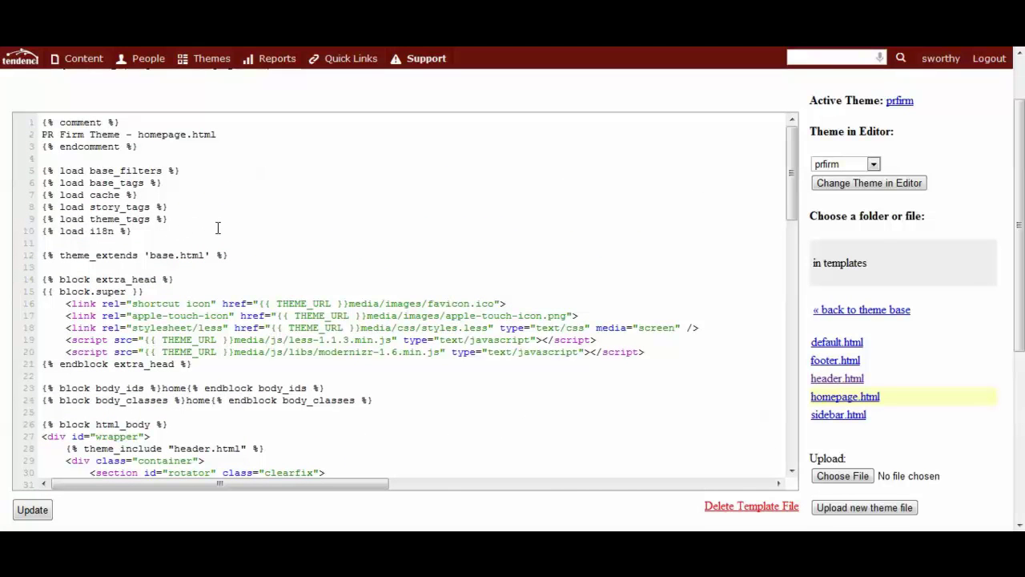
scroll(207, 223, down, 2)
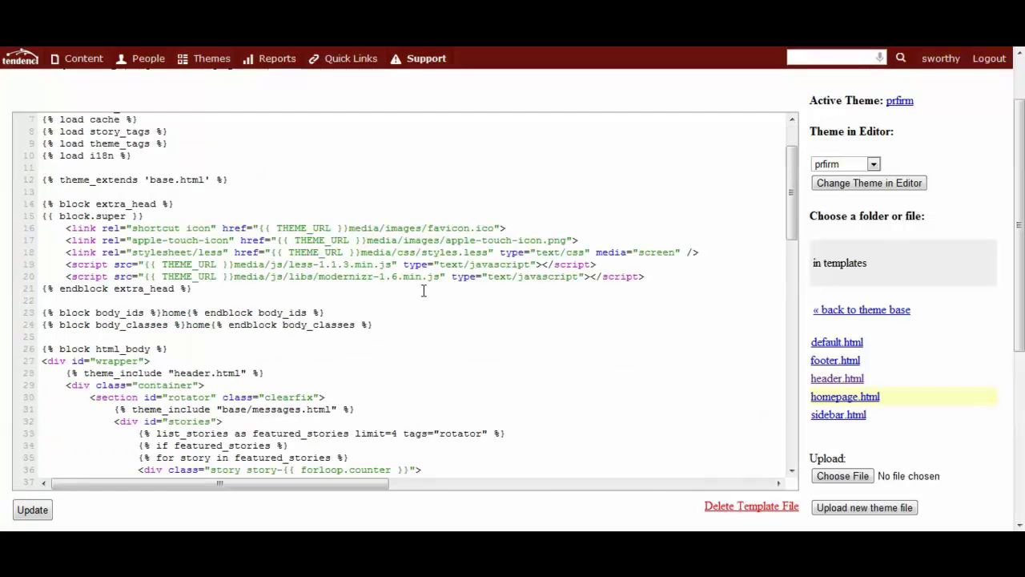
scroll(140, 247, down, 2)
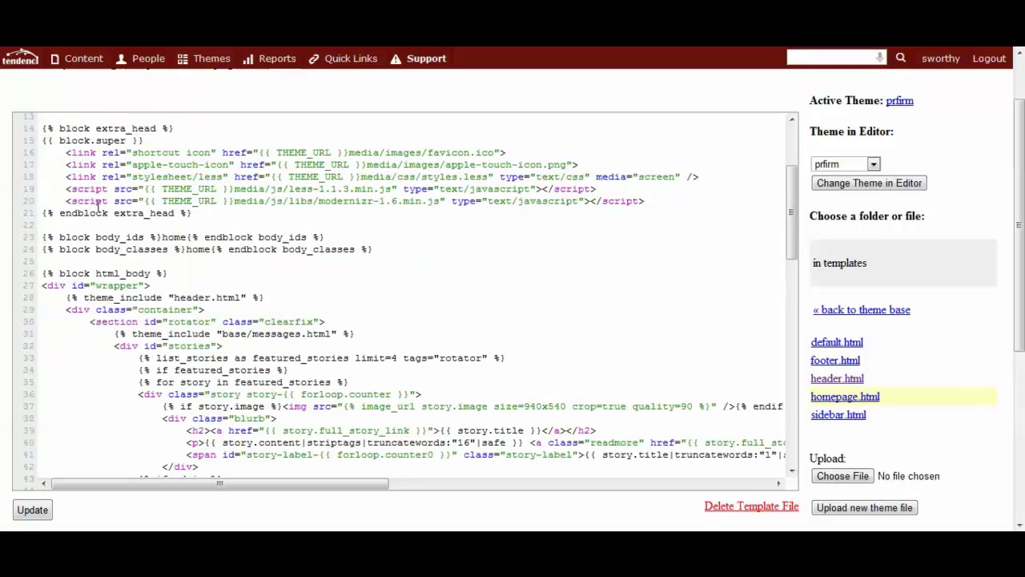
scroll(86, 212, down, 2)
scroll(214, 268, down, 2)
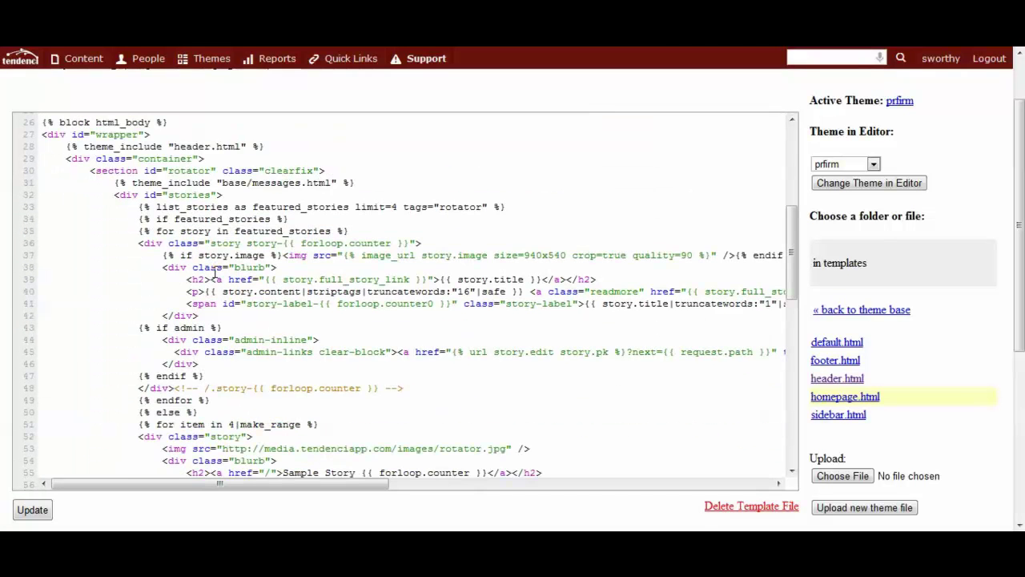
scroll(277, 357, down, 6)
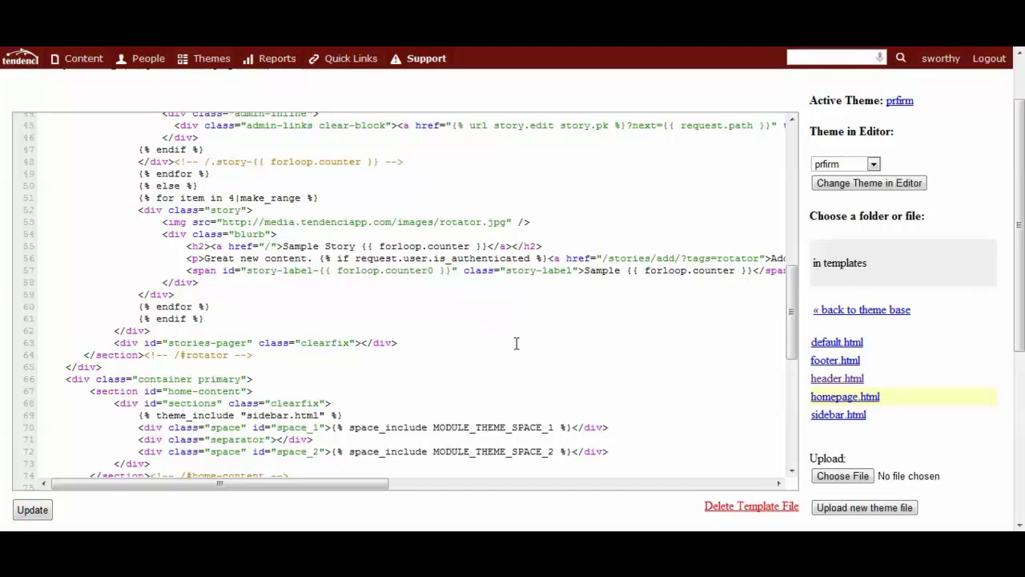
scroll(516, 342, down, 4)
scroll(516, 343, down, 6)
scroll(256, 213, up, 4)
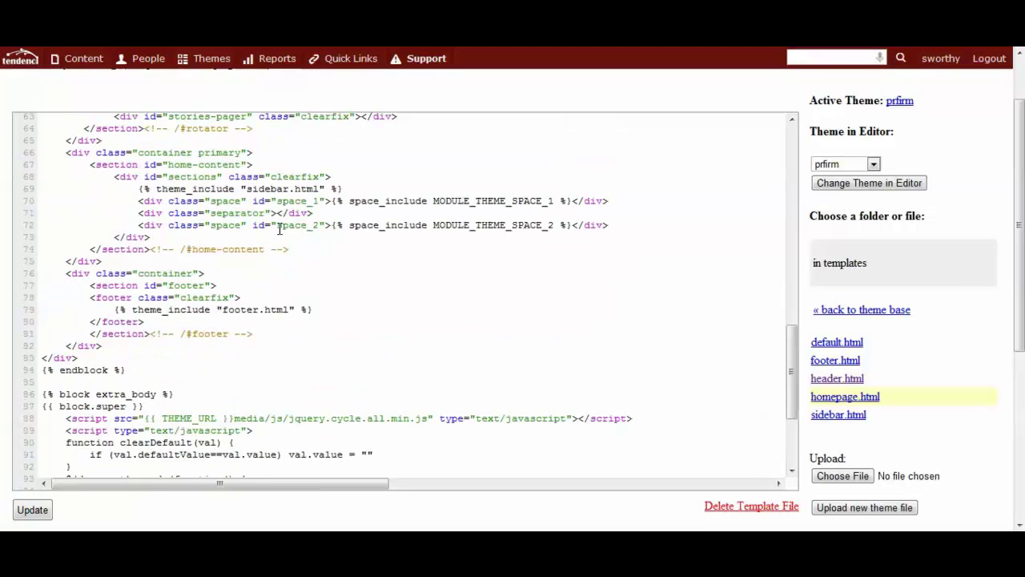
drag(552, 202, 445, 201)
click(433, 201)
drag(433, 225, 561, 225)
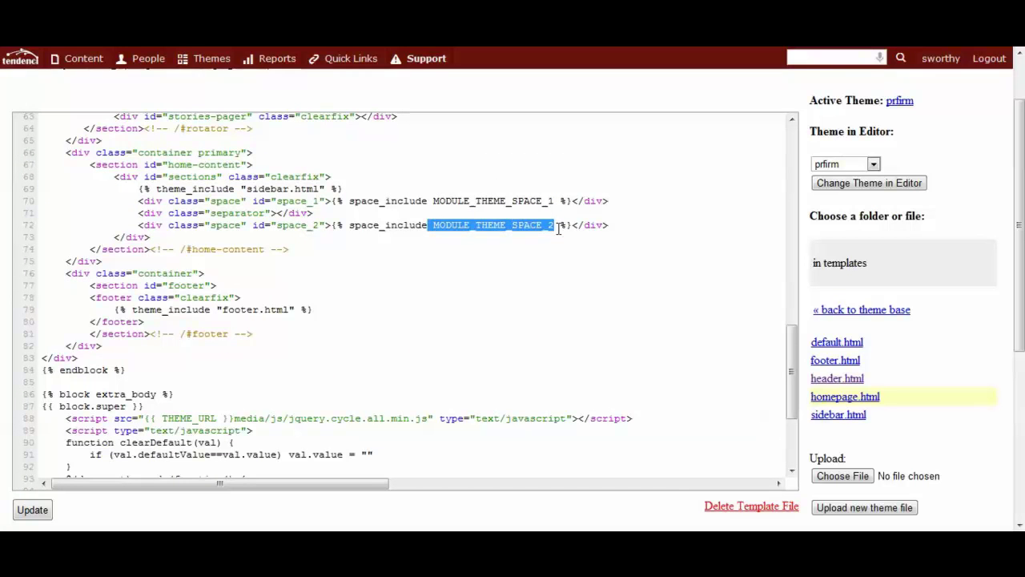
click(576, 312)
scroll(350, 293, down, 2)
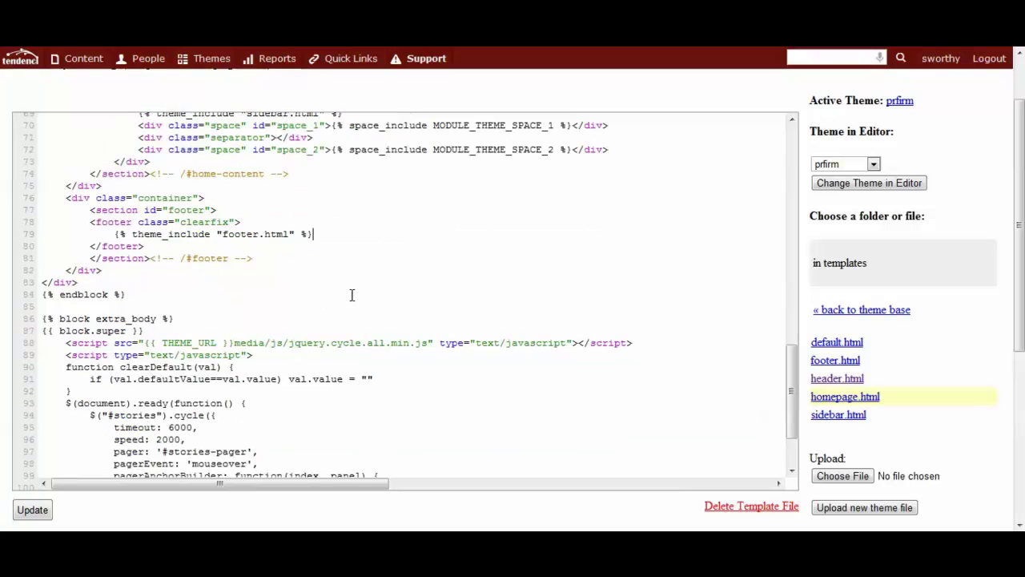
scroll(425, 312, down, 2)
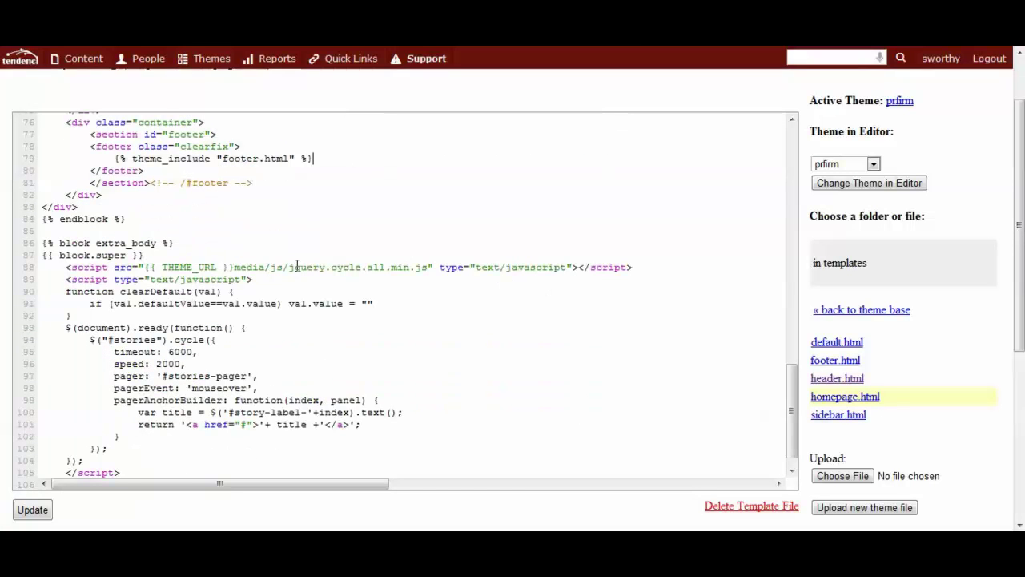
scroll(331, 275, down, 1)
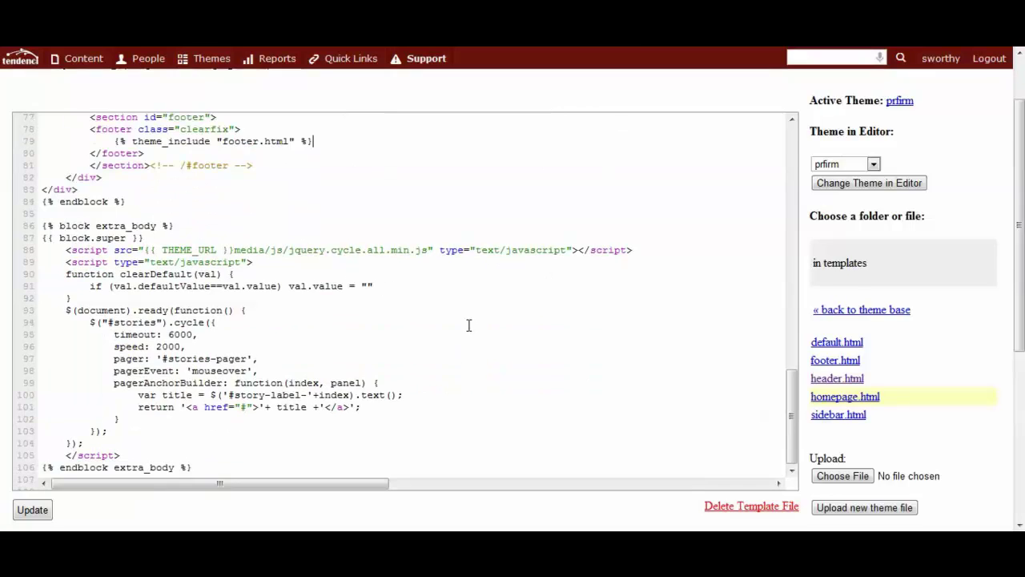
scroll(472, 325, down, 2)
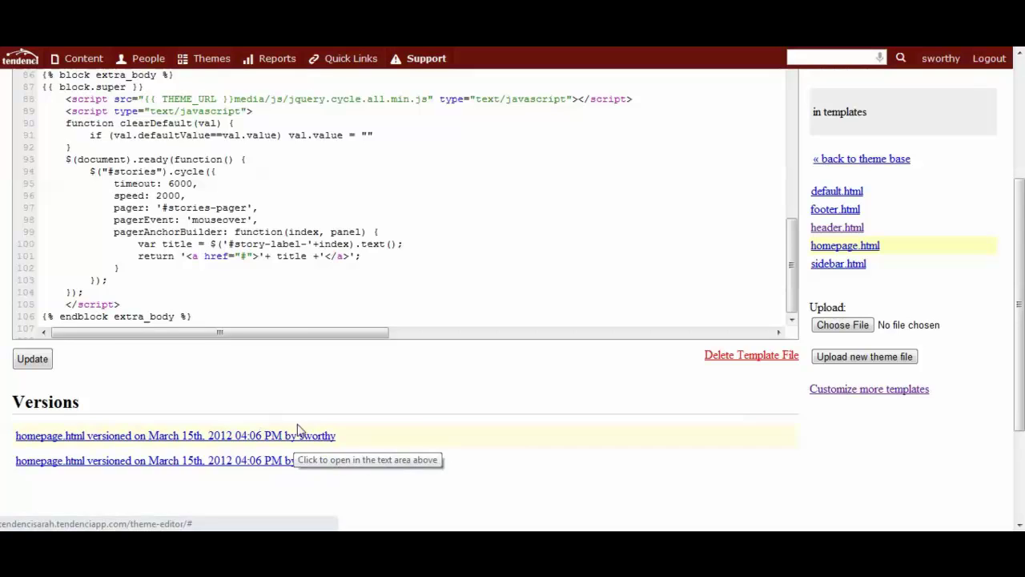
scroll(572, 371, up, 5)
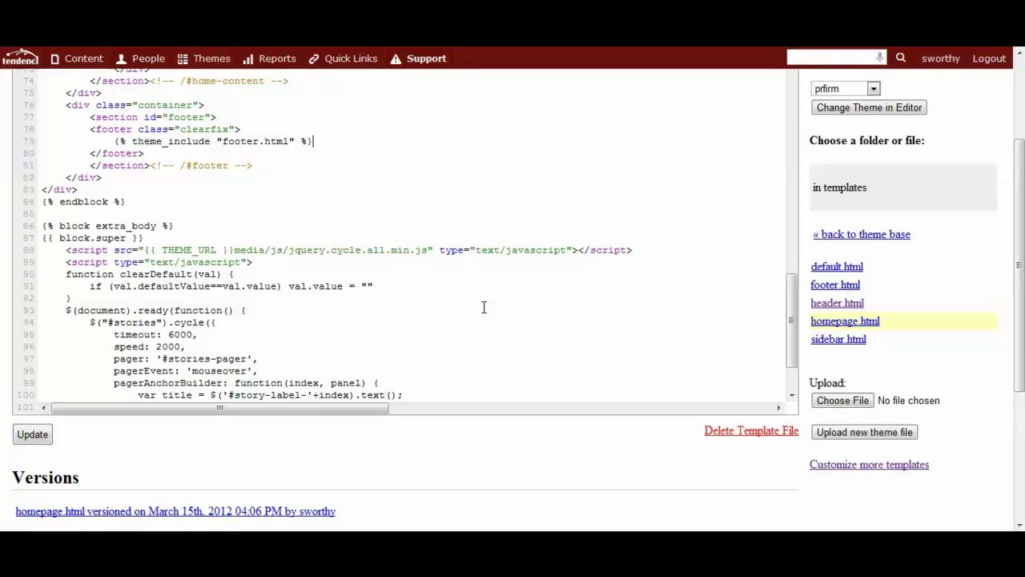
scroll(481, 305, down, 5)
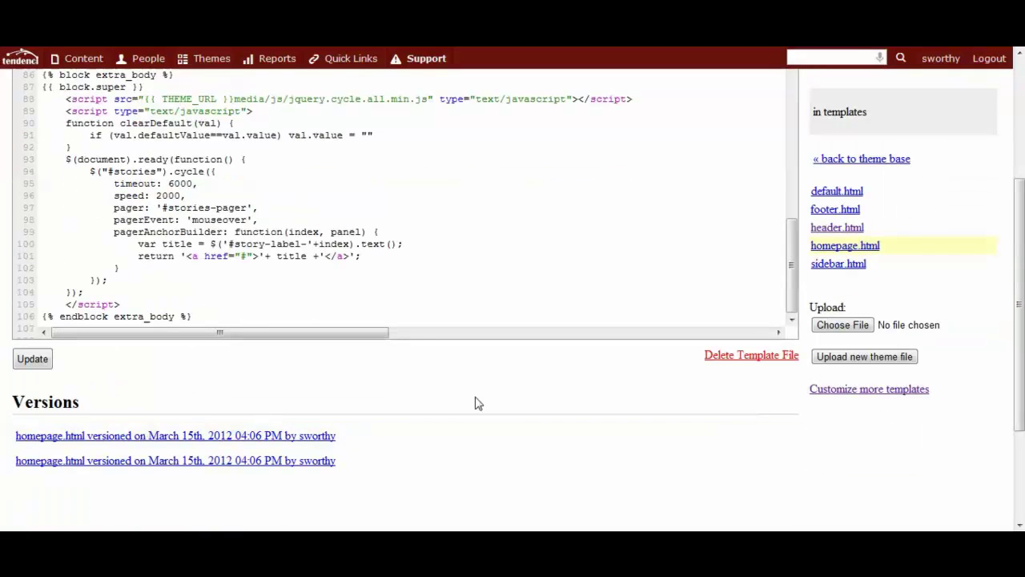
scroll(513, 407, up, 4)
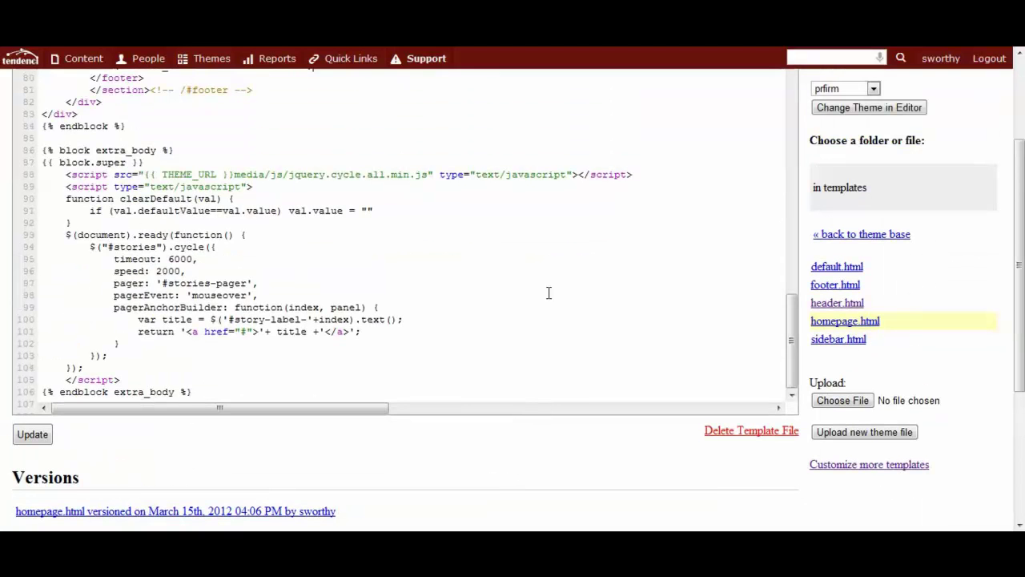
scroll(553, 291, up, 4)
scroll(558, 238, up, 8)
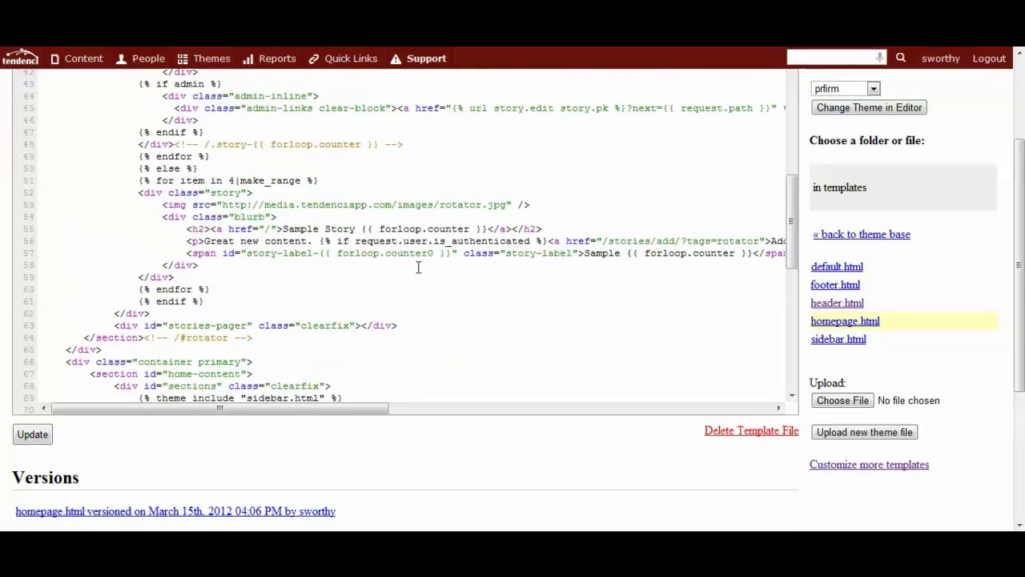
scroll(515, 315, up, 3)
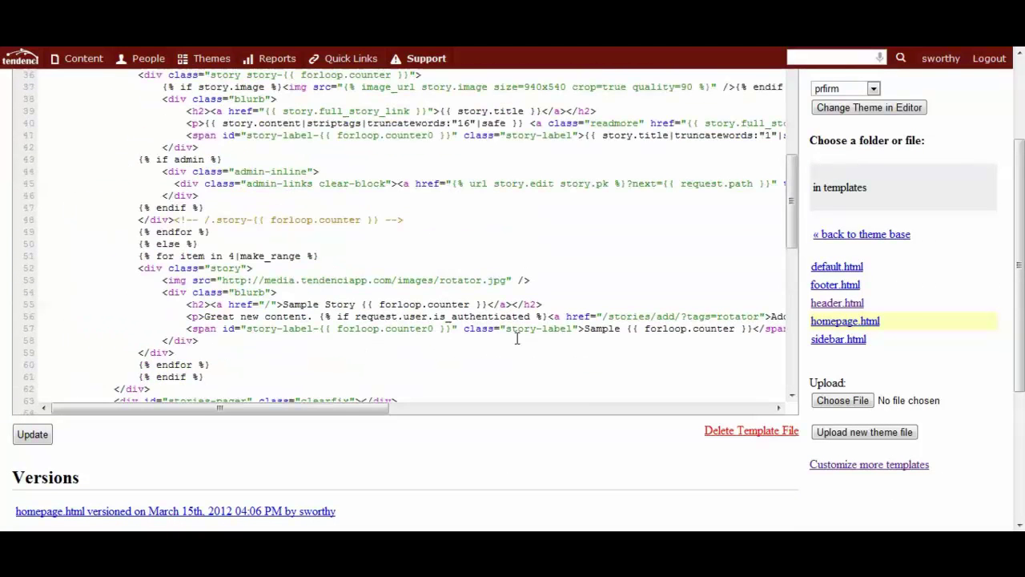
scroll(413, 273, up, 6)
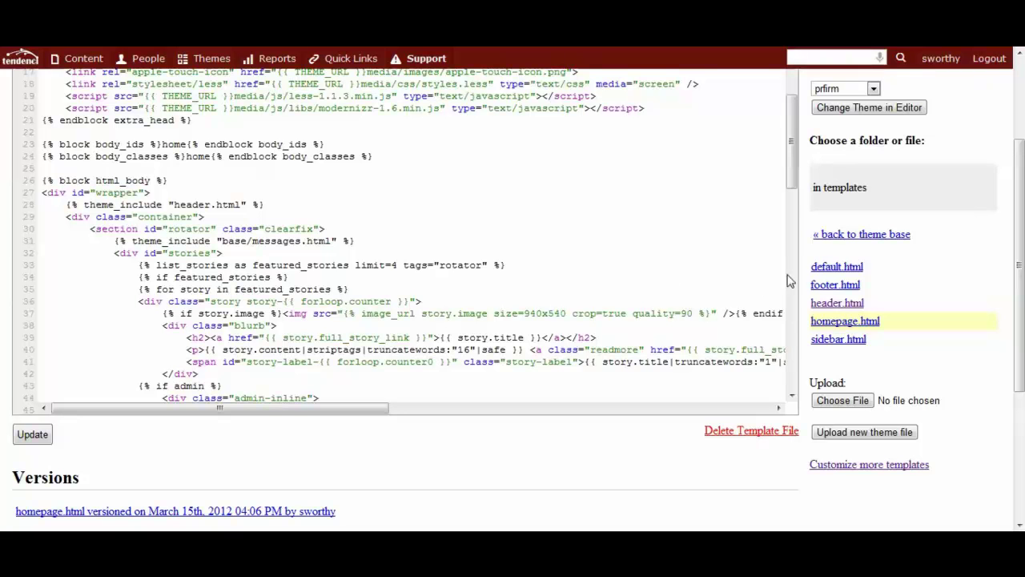
Open sidebar.html and look over its upcoming-events section and Join/Renew buttons
click(850, 339)
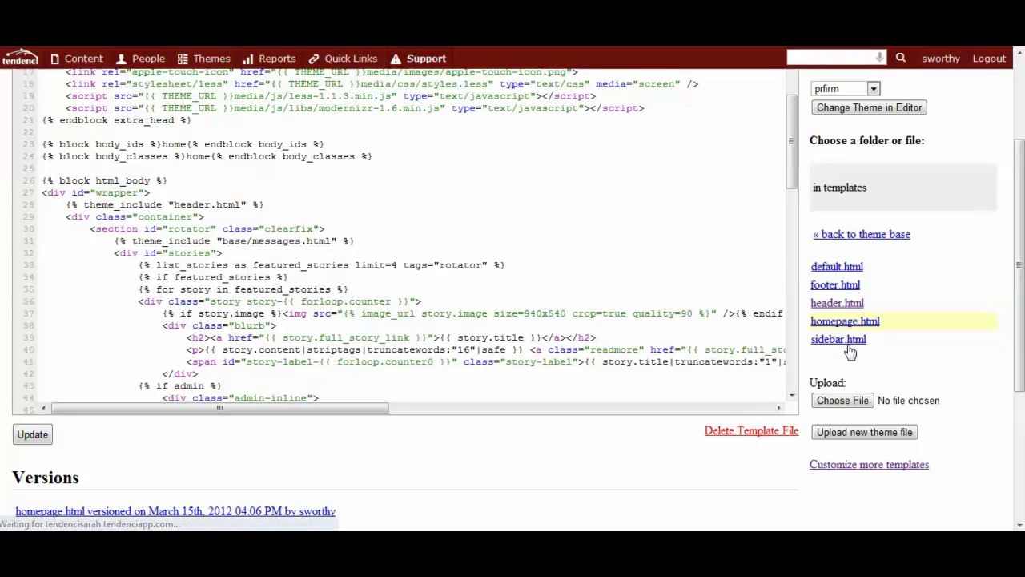
scroll(947, 368, down, 1)
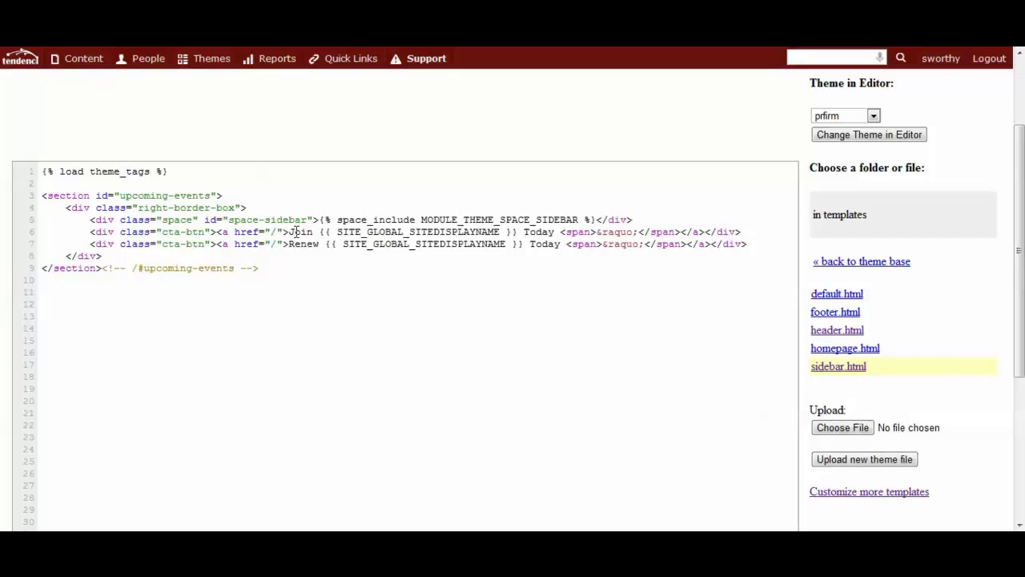
Look through header.html, then open footer.html with its links and contact-us section
click(832, 330)
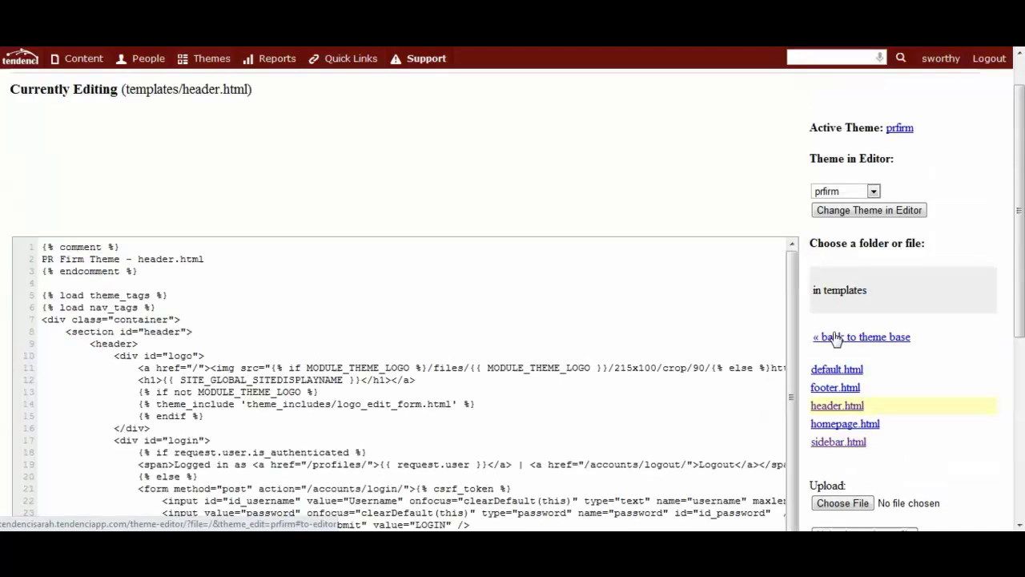
scroll(469, 389, down, 2)
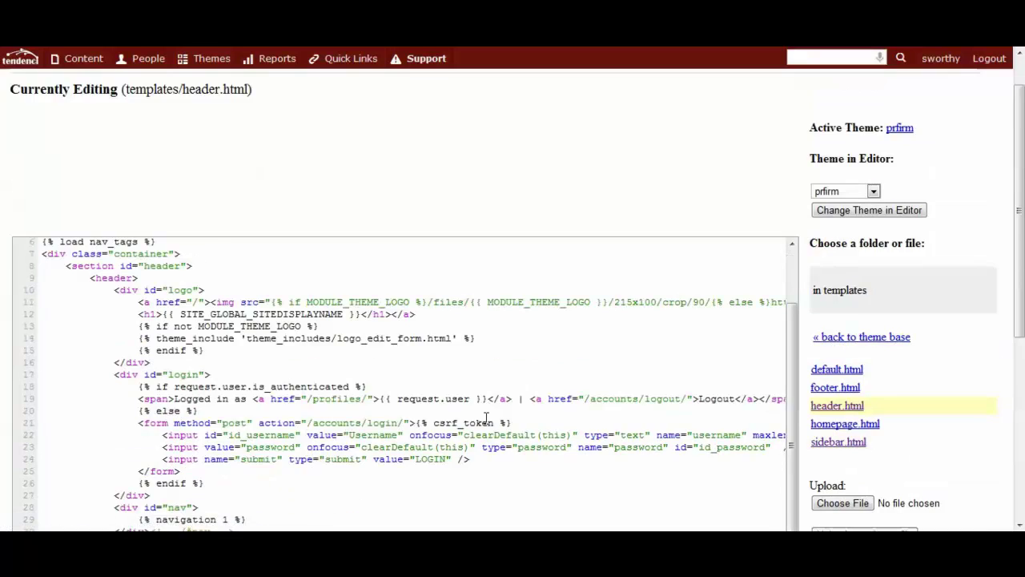
scroll(449, 432, down, 2)
scroll(398, 425, up, 2)
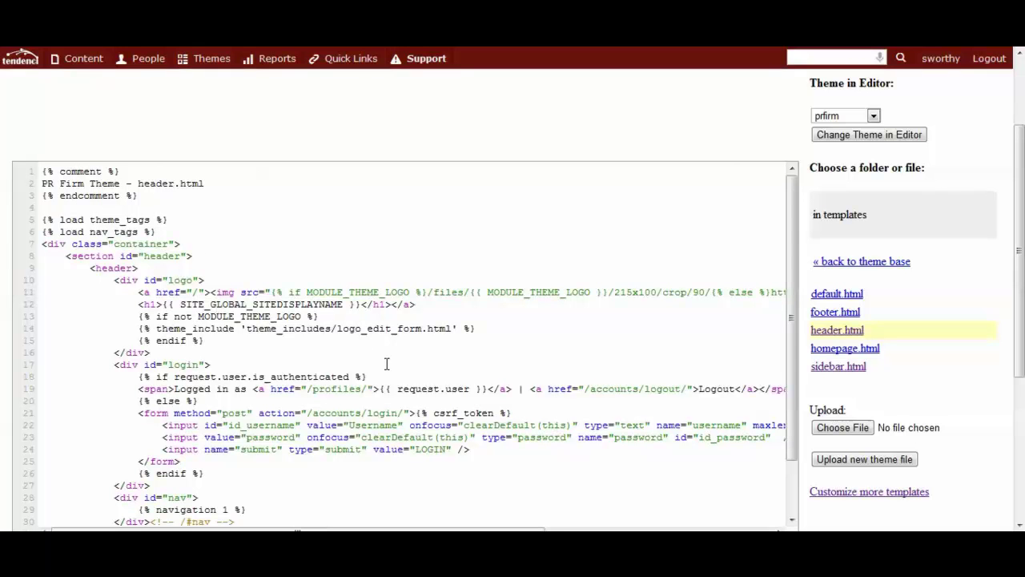
scroll(481, 346, down, 2)
scroll(479, 350, down, 1)
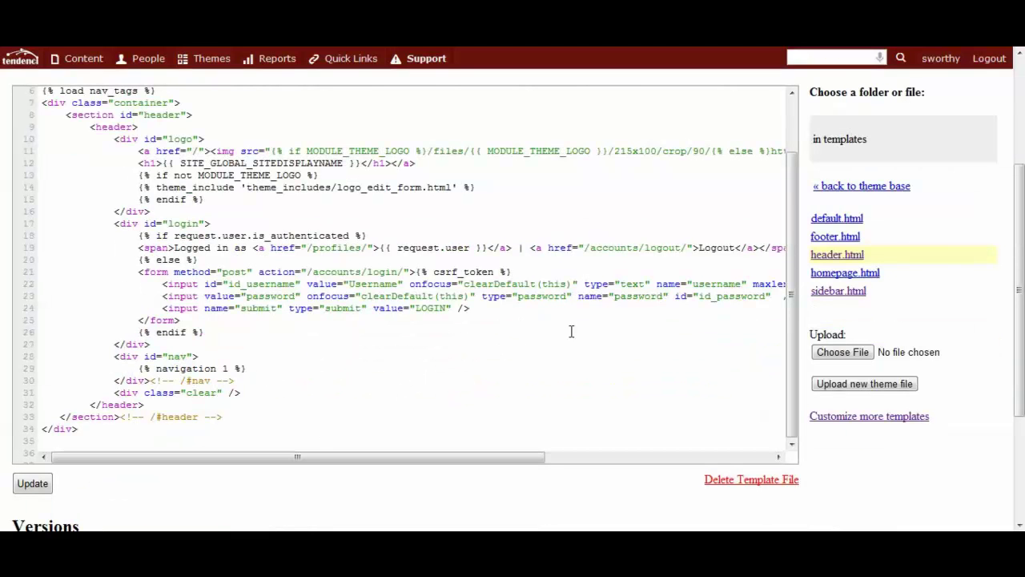
click(823, 238)
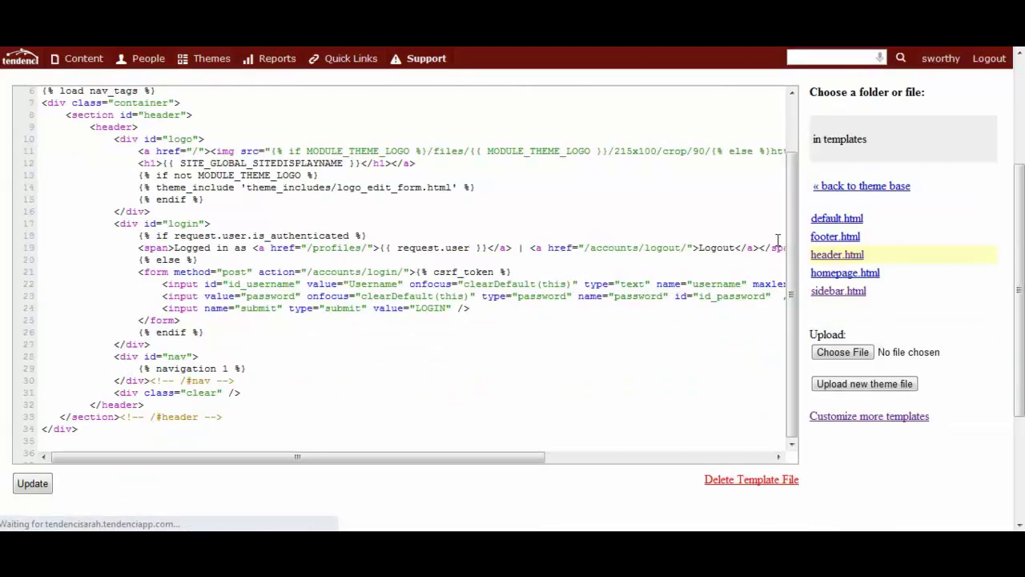
scroll(406, 295, down, 1)
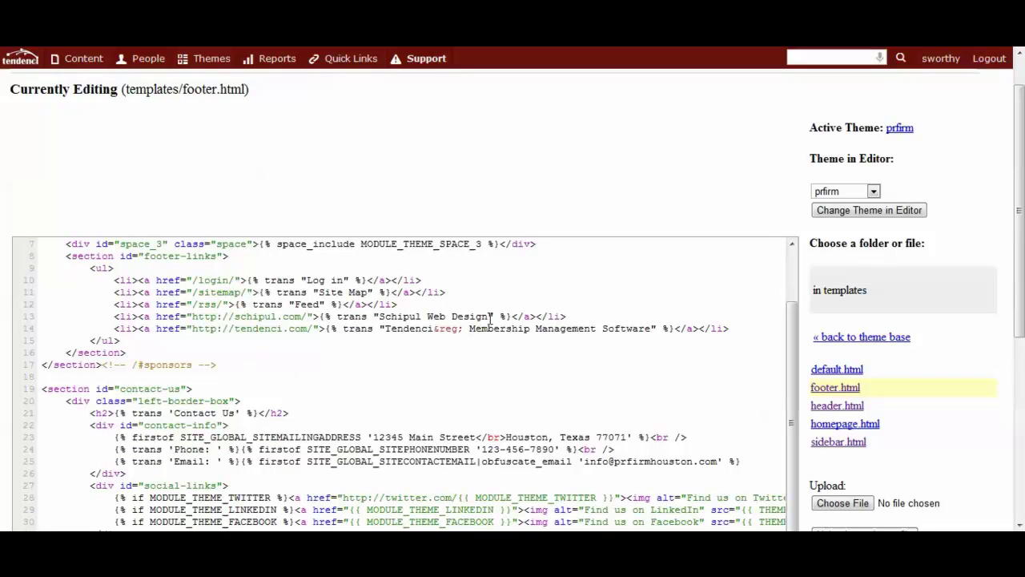
Change the footer link text from 'Schipul Web Design' to 'My Awesome Web Design Company'
drag(418, 313, 382, 321)
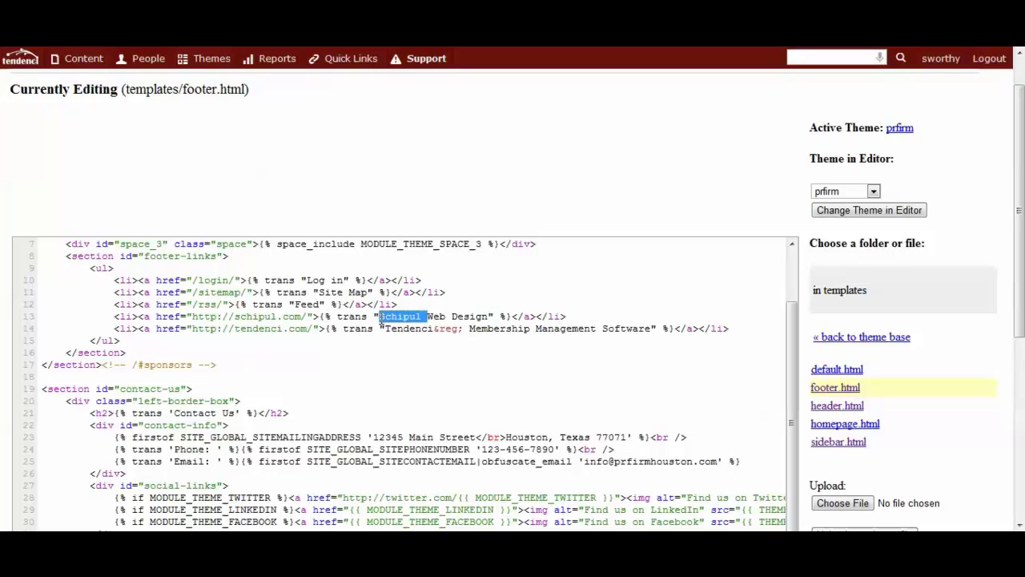
text(My Awesome)
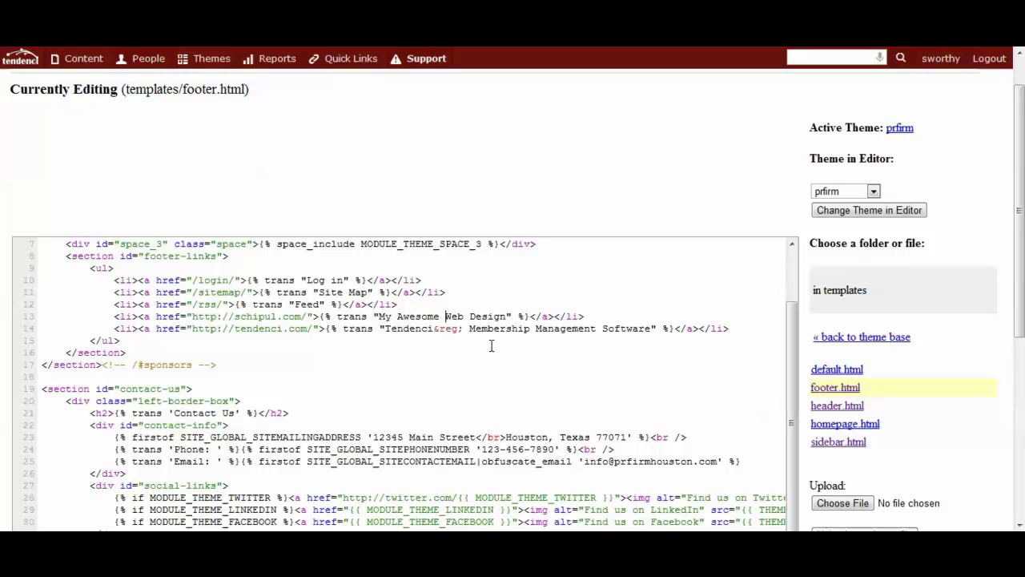
click(510, 316)
text(Company)
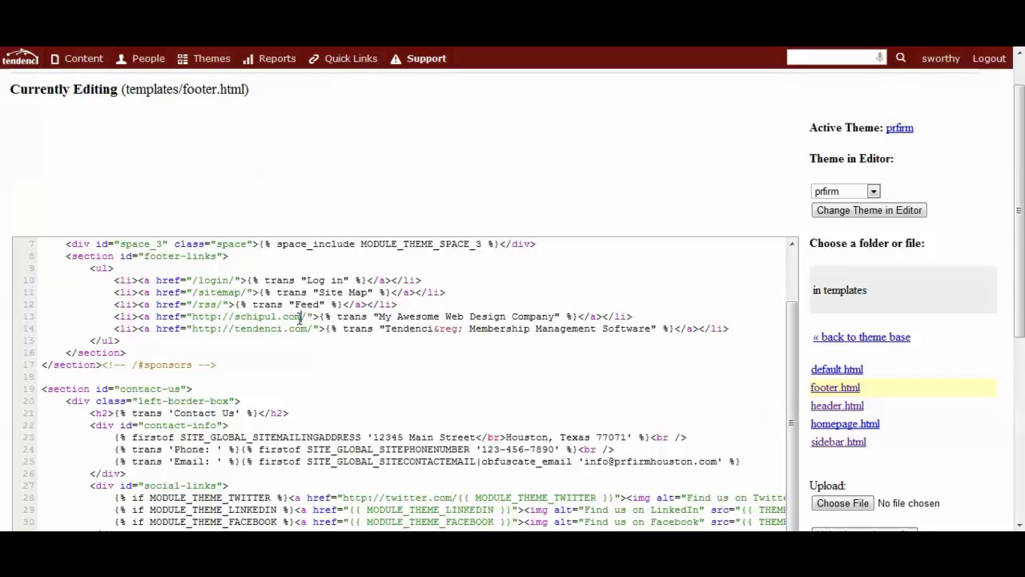
Change that link's address from schipul.com to tendenci.com
drag(301, 316, 237, 327)
click(236, 317)
key(shift+Right)
key(shift+Right)
key(shift+Right)
text(tendenci)
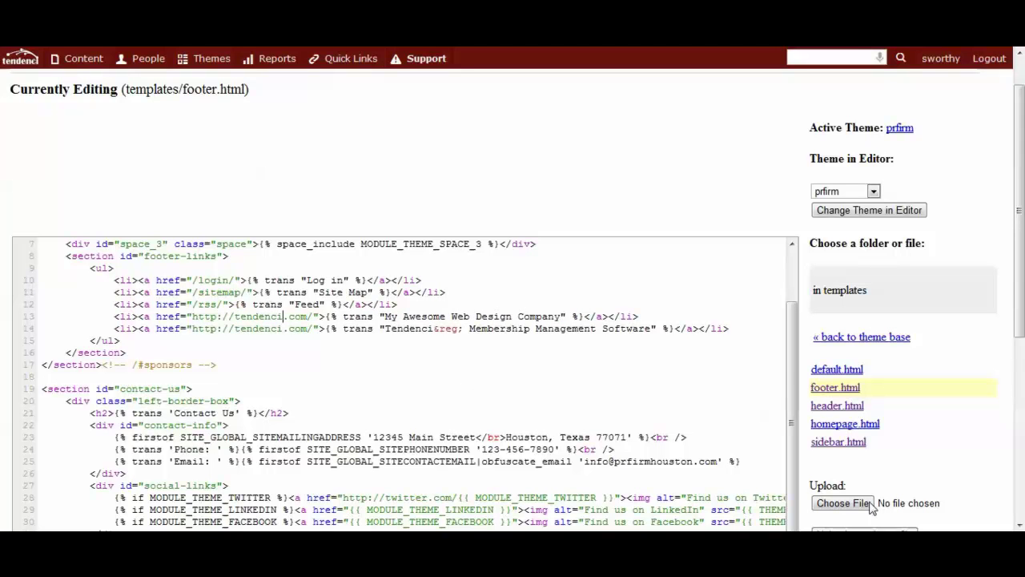
scroll(354, 524, down, 5)
Update footer.html, check the live footer shows 'My Awesome Web Design Company', then reopen Theme Editor
click(29, 294)
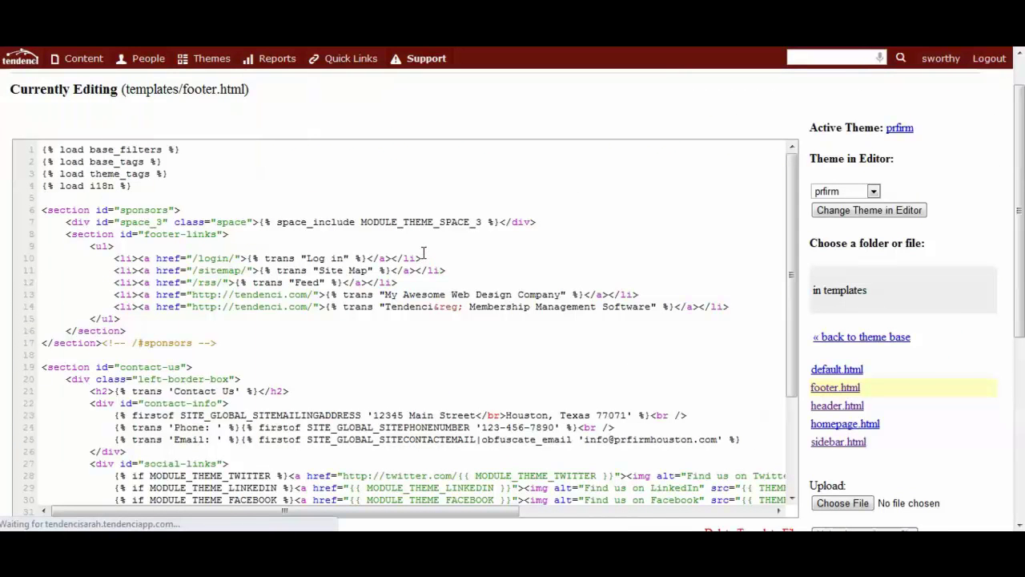
scroll(421, 259, down, 10)
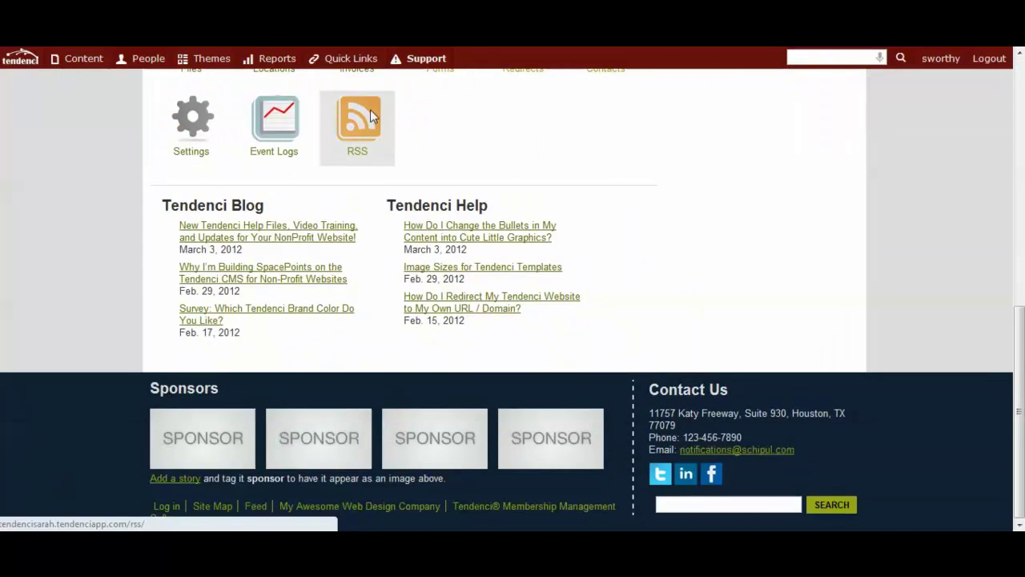
mouse_move(351, 59)
click(353, 162)
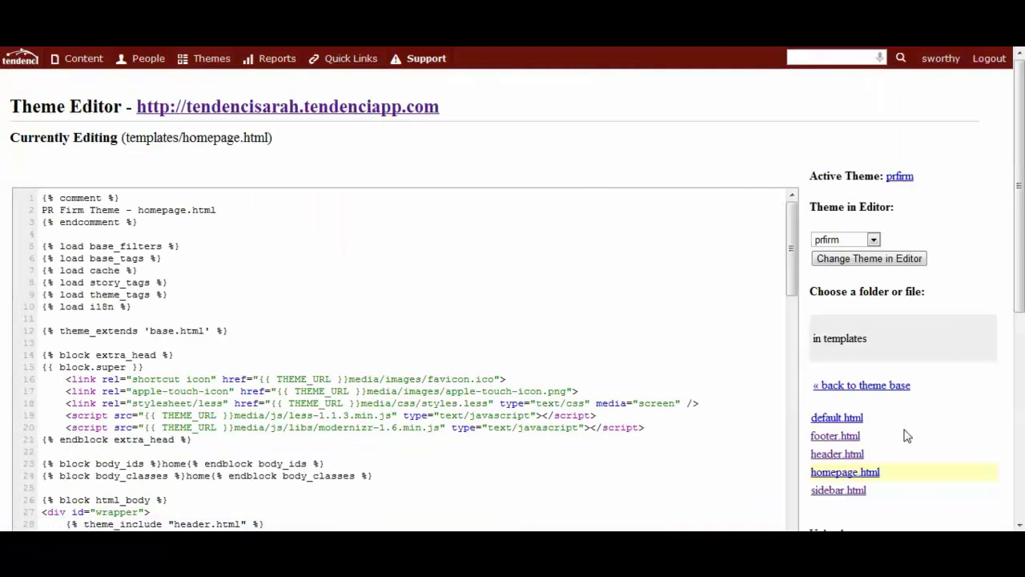
Open 'Customize more templates' and browse the original app folders and base files like homepage.html
scroll(910, 392, down, 3)
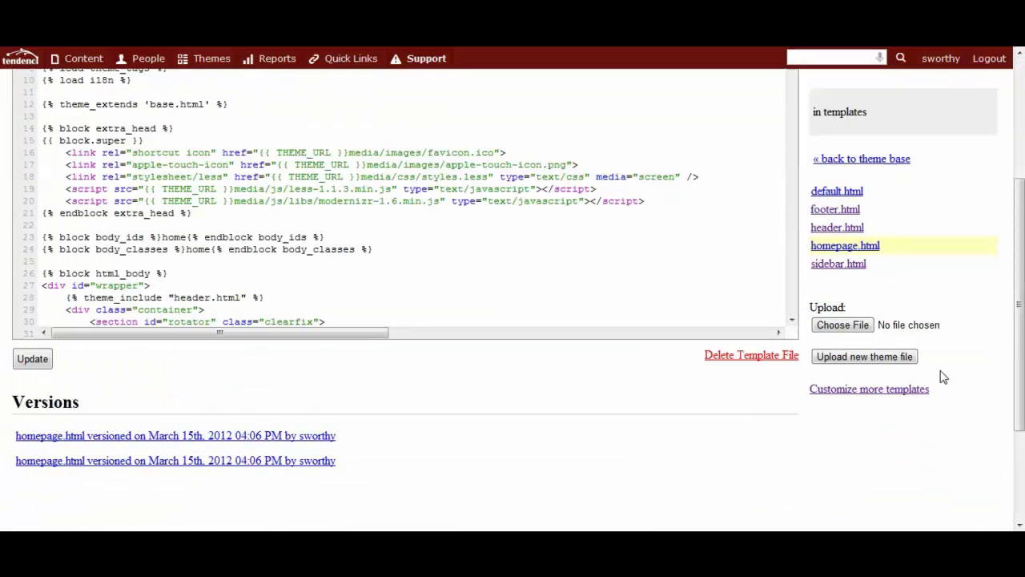
click(860, 391)
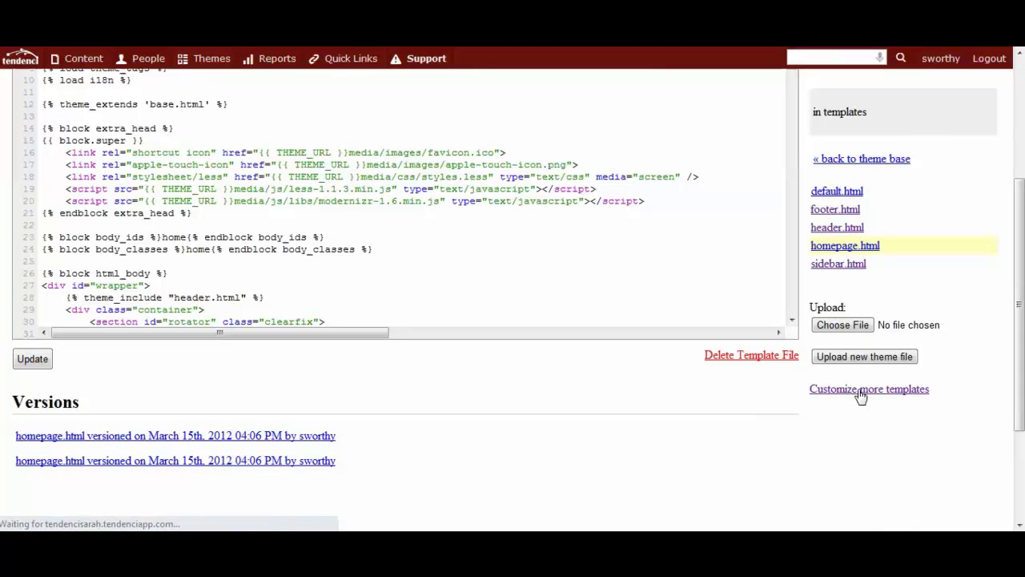
scroll(467, 389, down, 1)
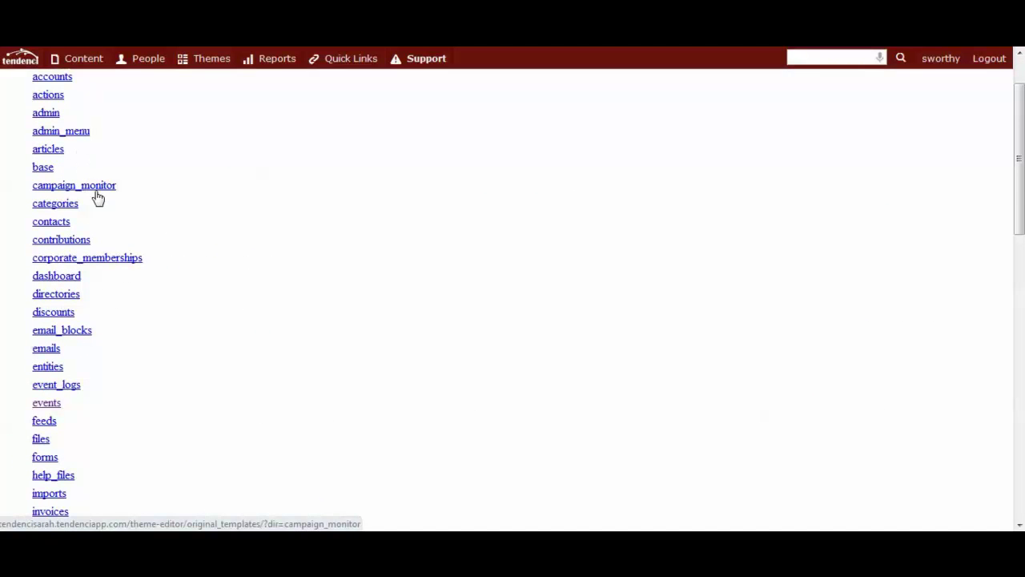
scroll(144, 294, down, 1)
scroll(149, 297, down, 2)
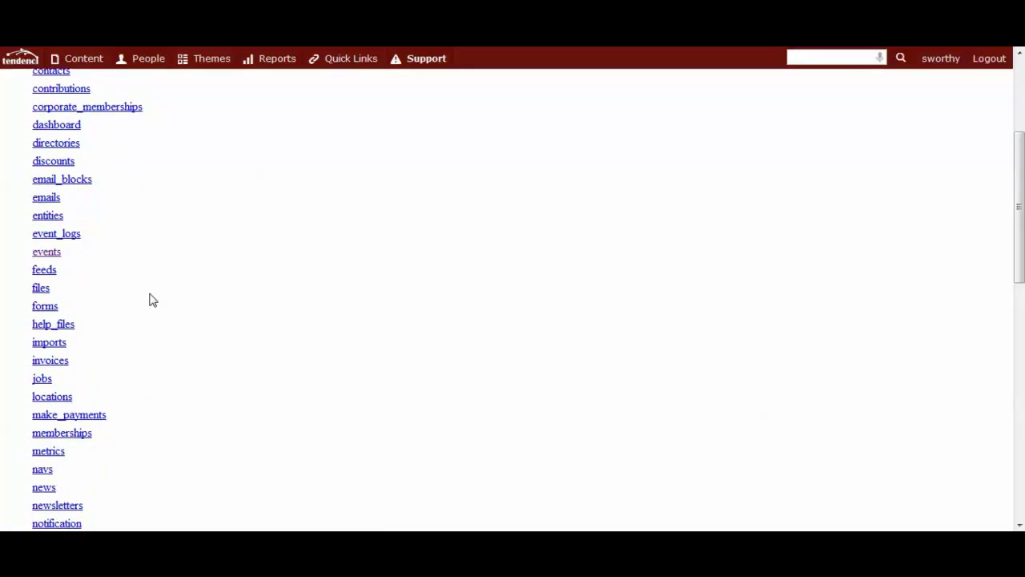
scroll(136, 322, down, 1)
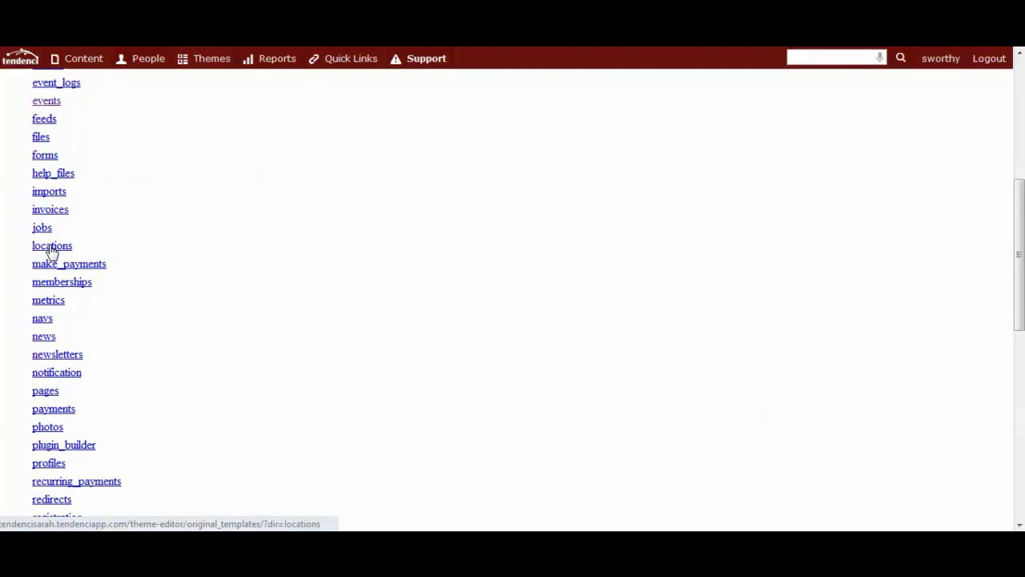
scroll(133, 321, down, 1)
scroll(131, 389, down, 2)
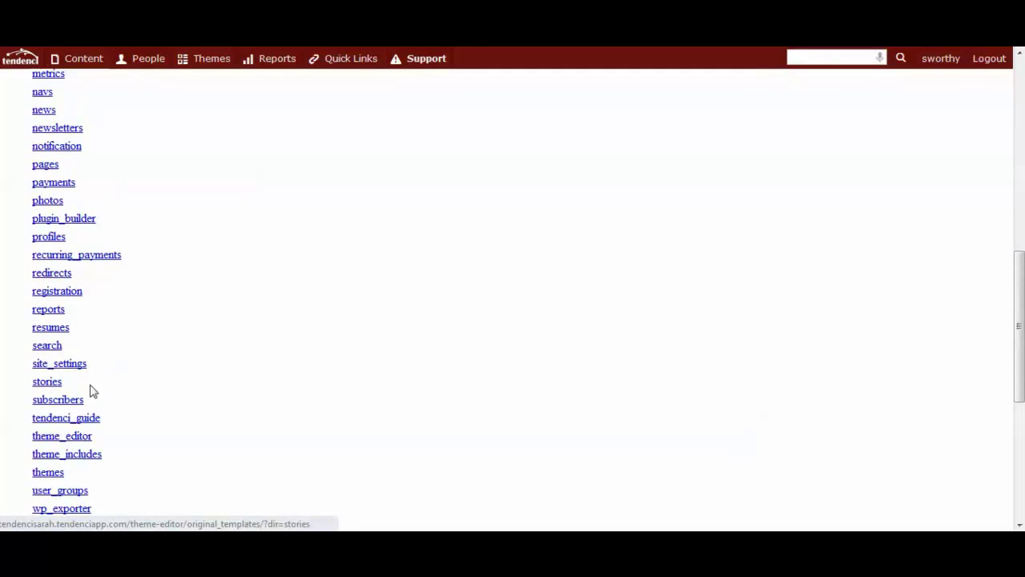
scroll(91, 392, down, 2)
scroll(224, 439, down, 1)
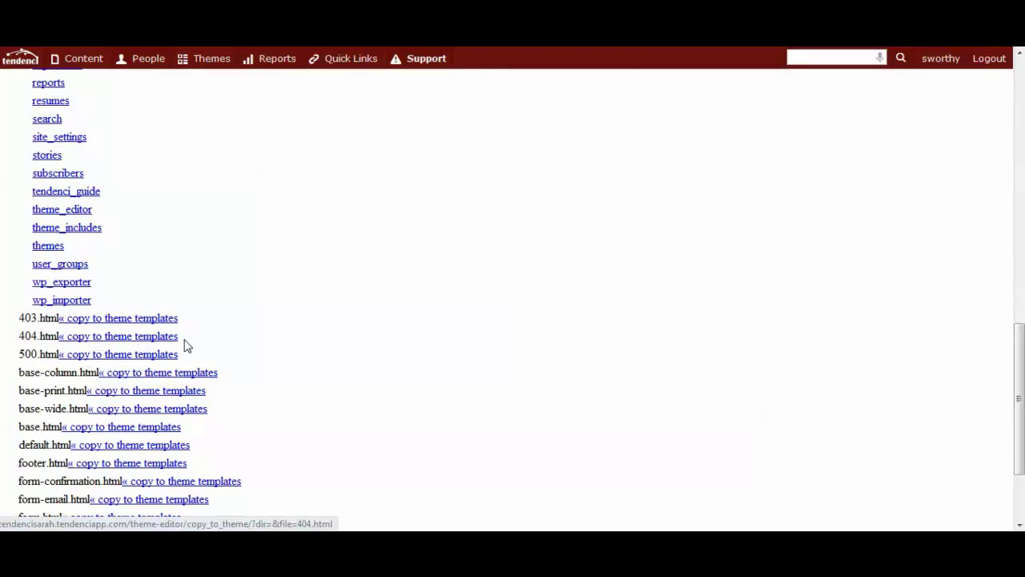
scroll(279, 375, down, 1)
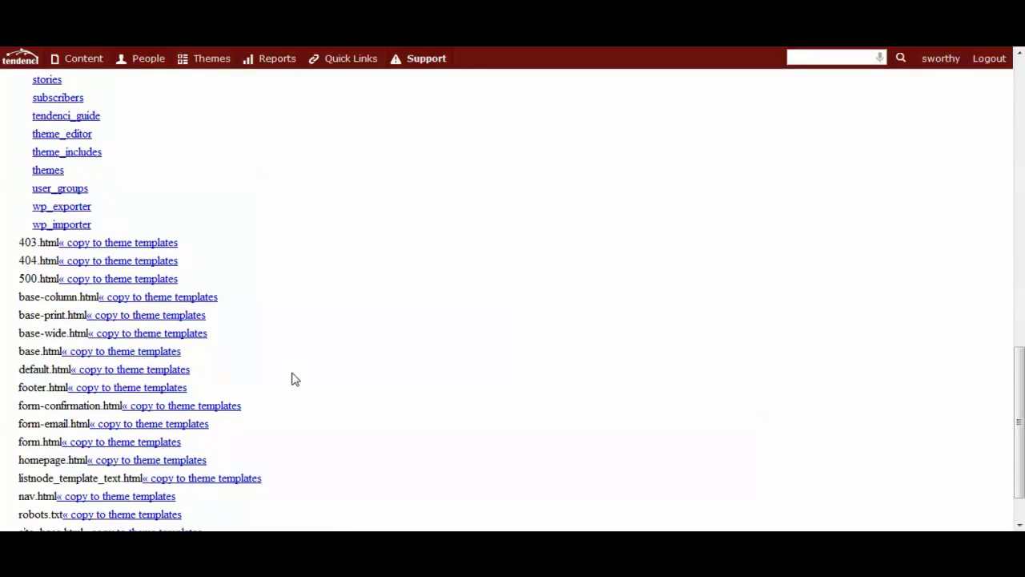
scroll(345, 474, down, 1)
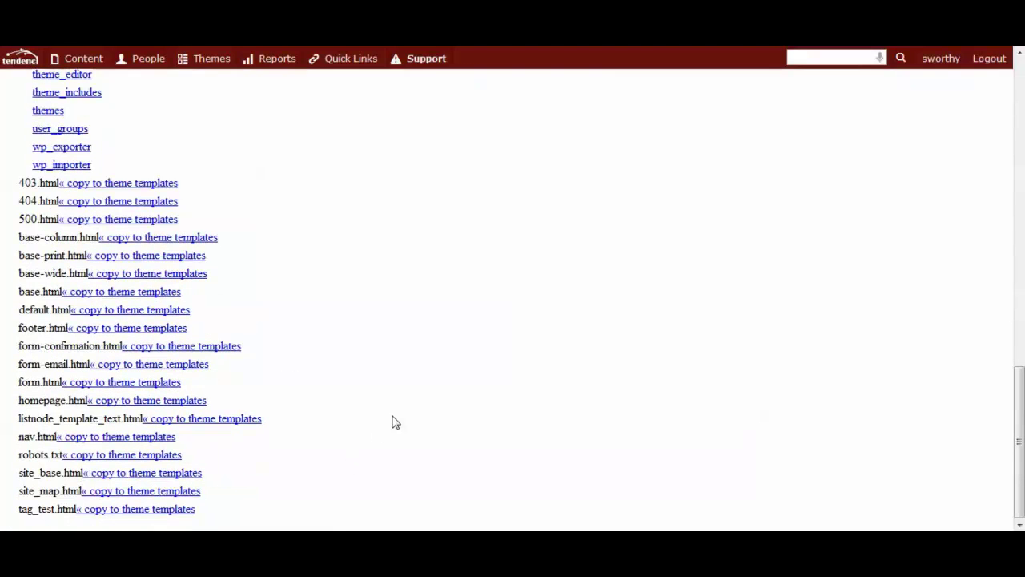
scroll(161, 291, up, 15)
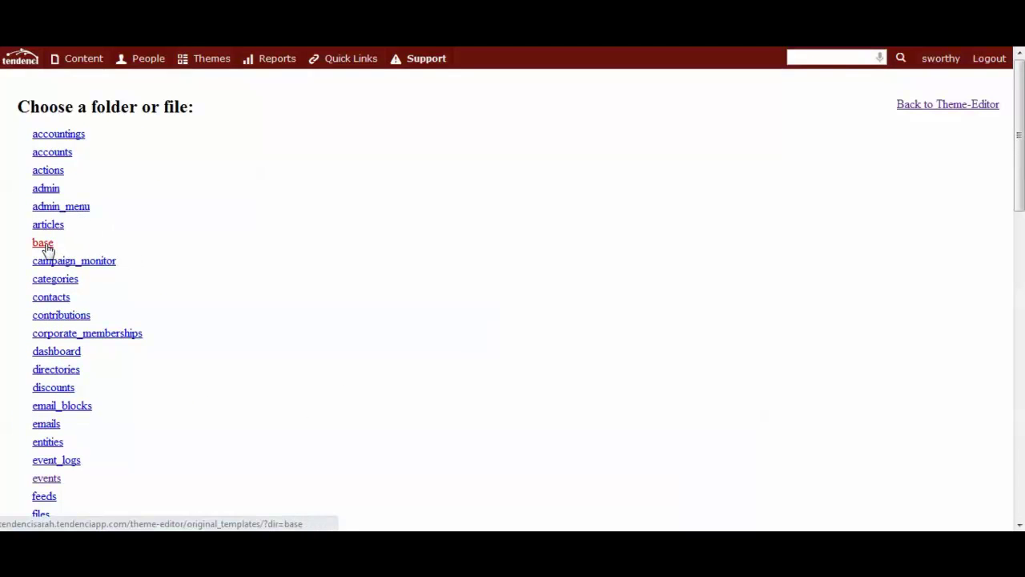
Copy base/fb_like_iframe.html into the theme templates, confirm the override, and go back
click(42, 244)
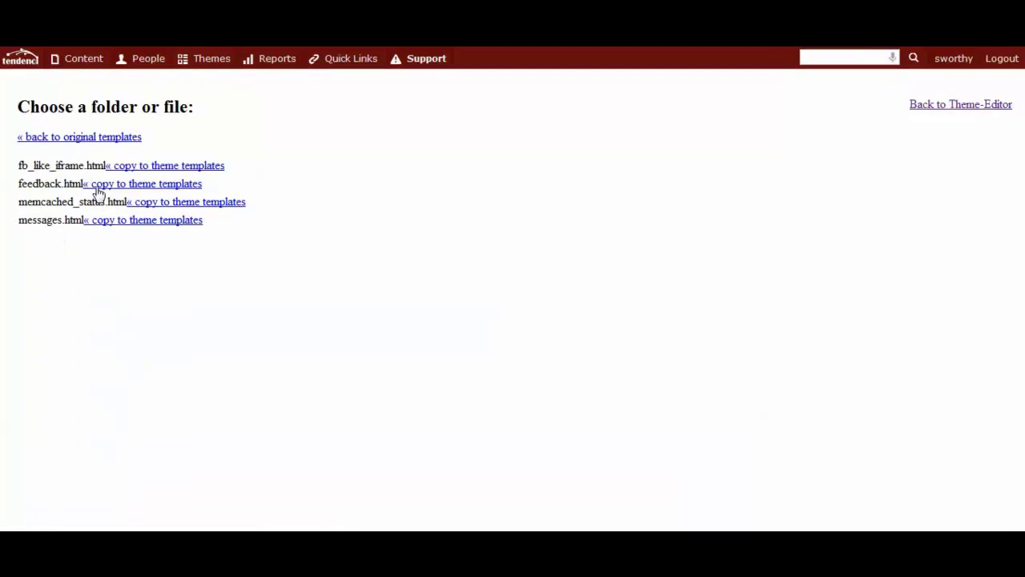
click(138, 167)
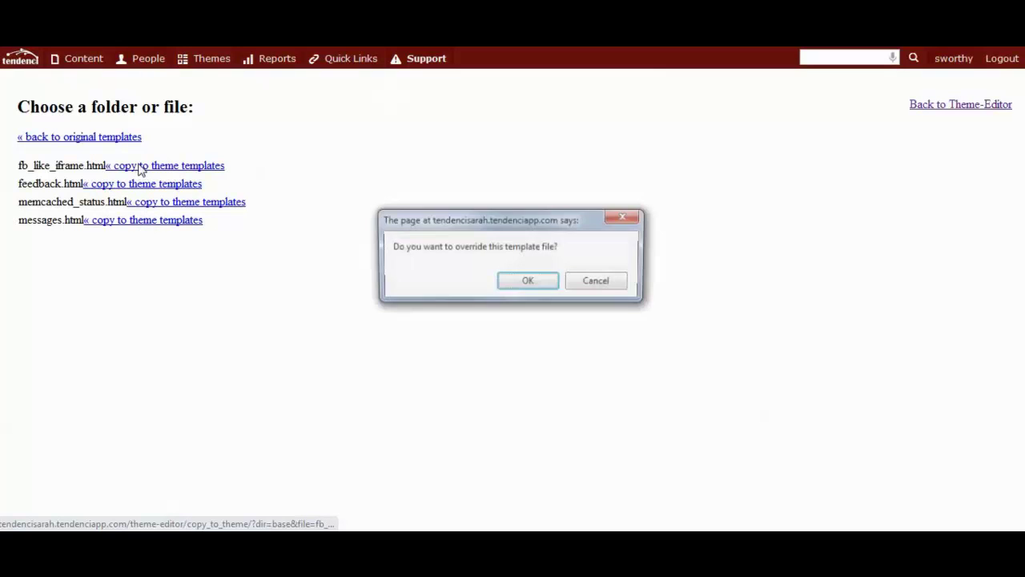
click(530, 288)
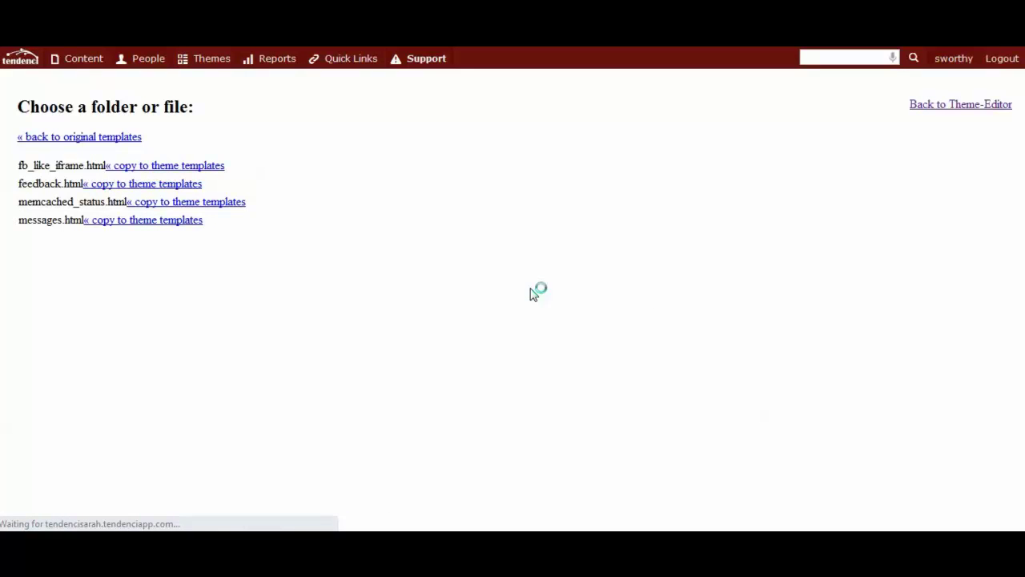
click(975, 106)
View the copied fb_like_iframe.html in the theme's base folder, then return to the templates list
scroll(985, 193, down, 2)
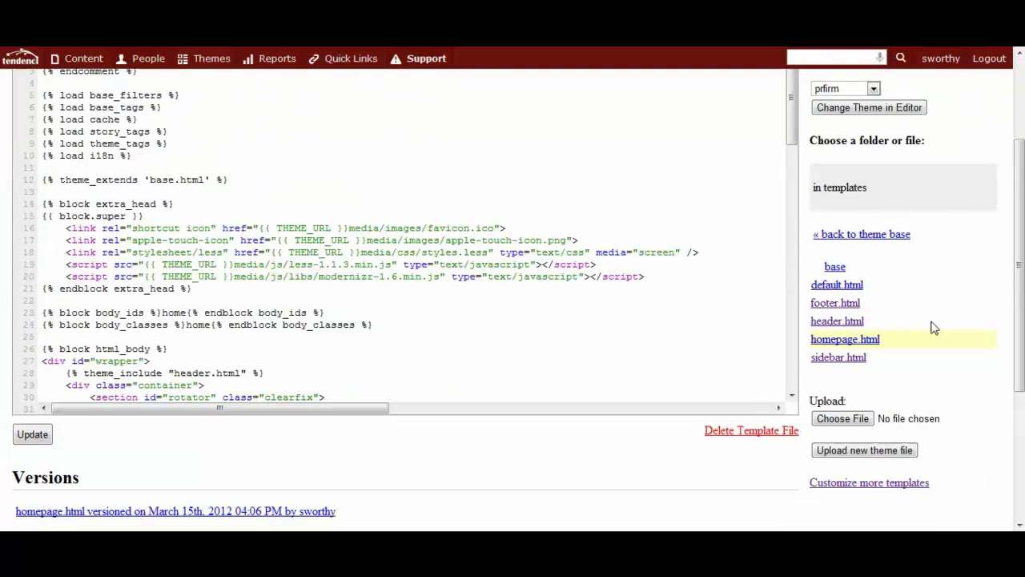
click(834, 269)
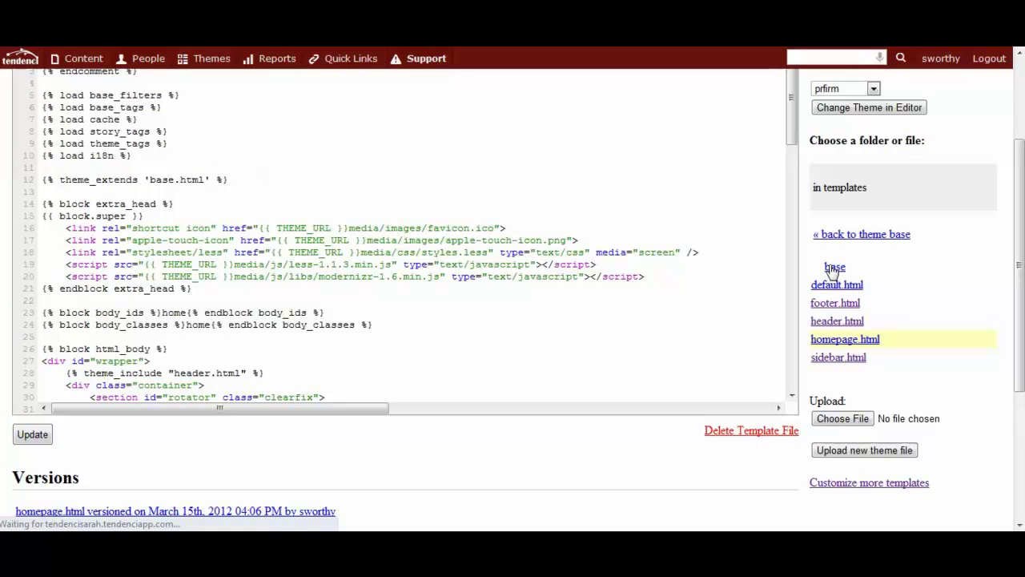
click(841, 346)
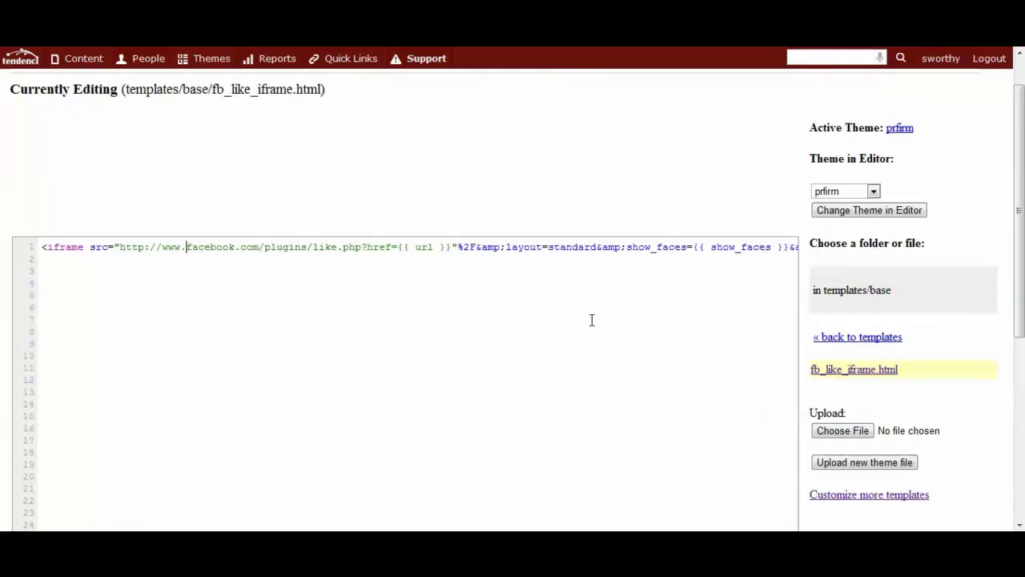
scroll(969, 335, down, 1)
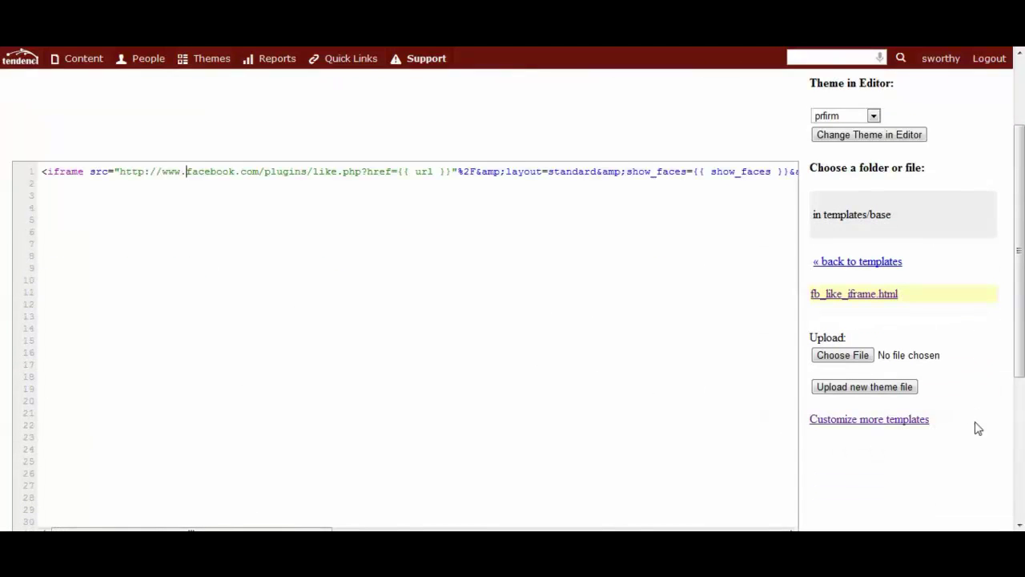
scroll(967, 479, up, 2)
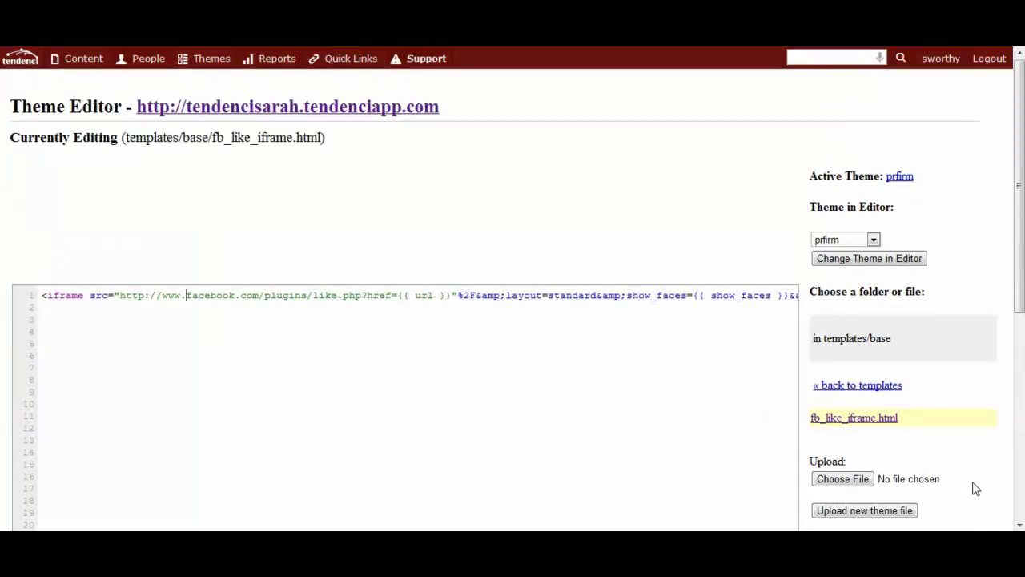
click(895, 387)
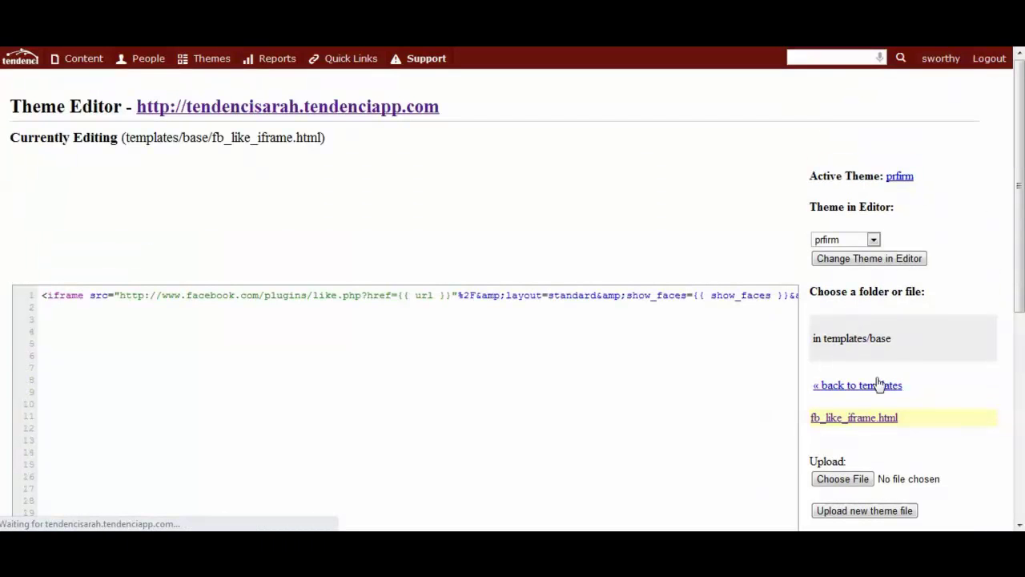
Follow the site URL link beside the Theme Editor heading to the live homepage
scroll(953, 407, down, 2)
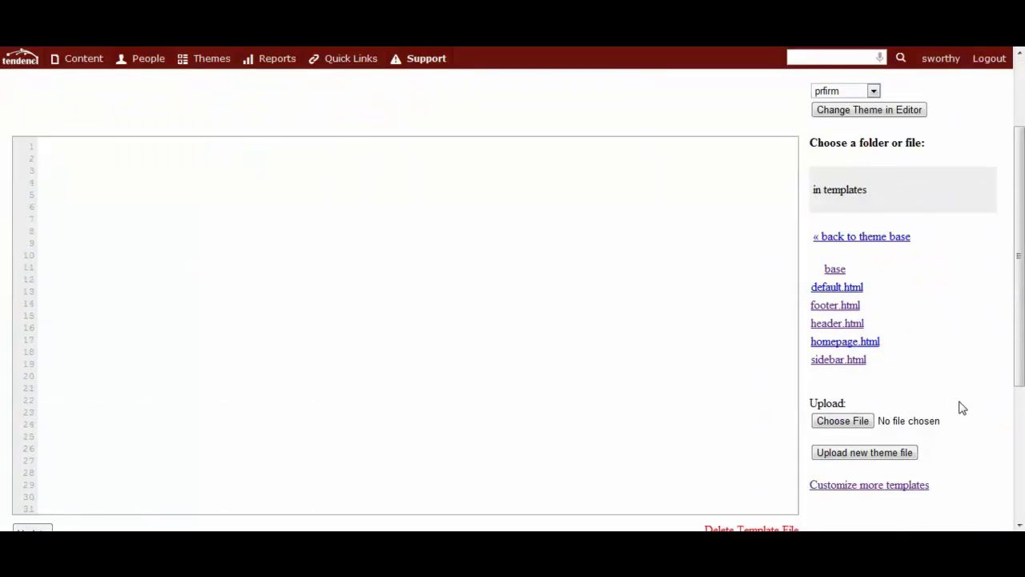
scroll(967, 417, up, 2)
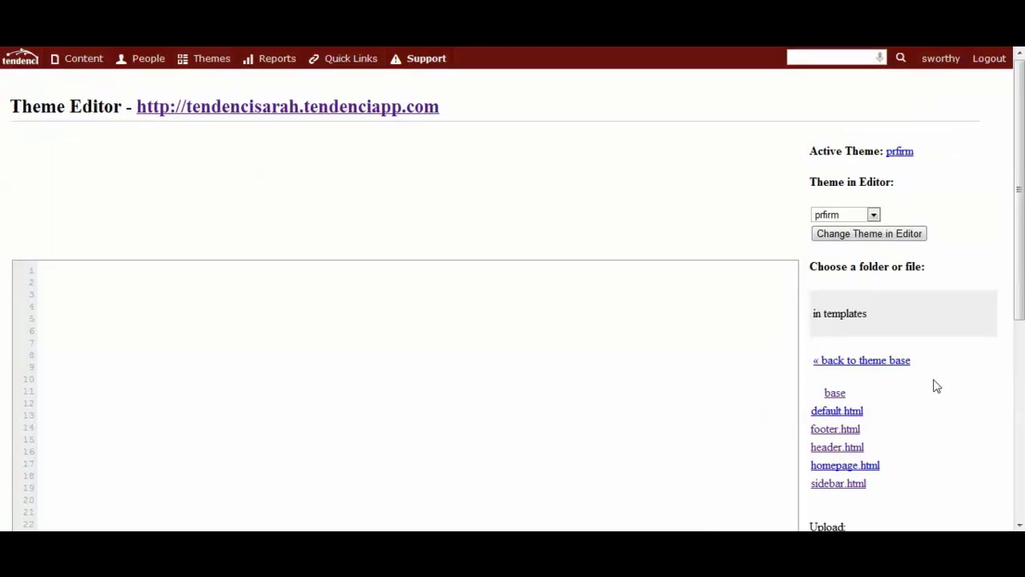
click(201, 108)
mouse_move(352, 64)
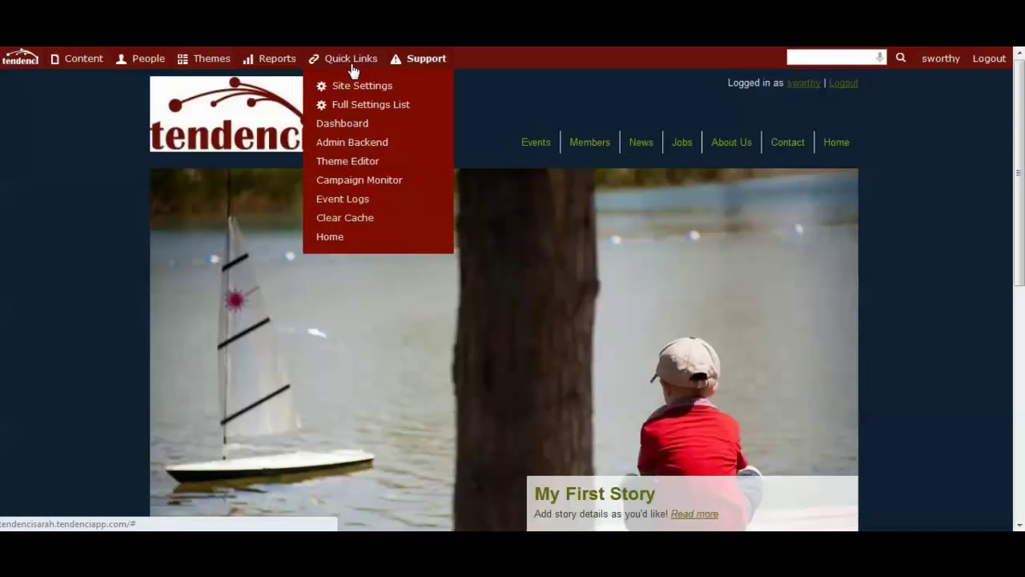